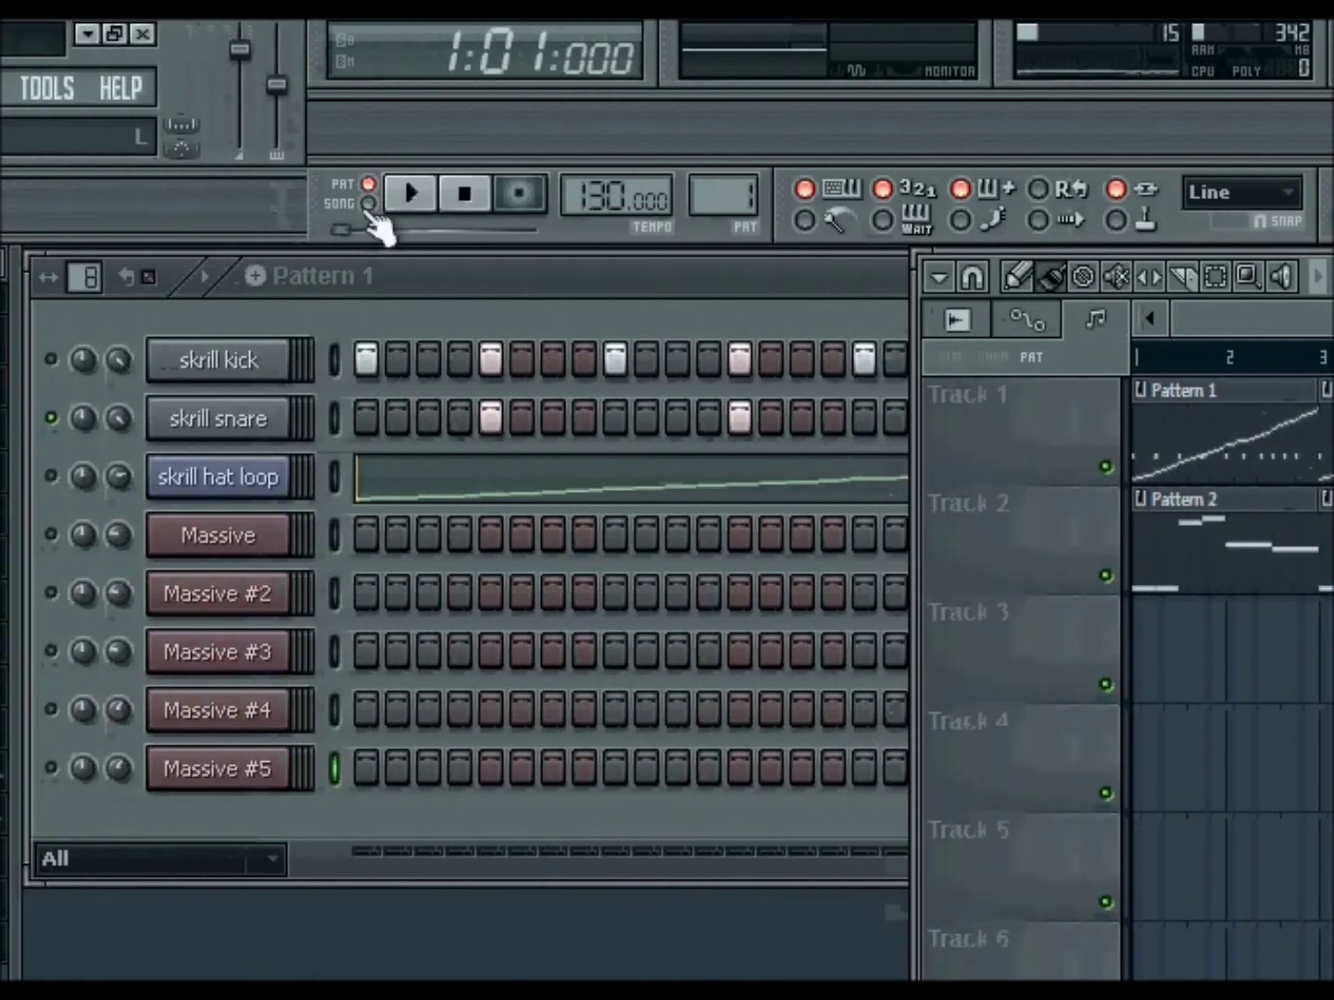
Step: Audition the whole song in Song mode, playing and stopping it a few times
{"action": "left_click", "coordinate": [57, 203]}
{"action": "key", "text": "space"}
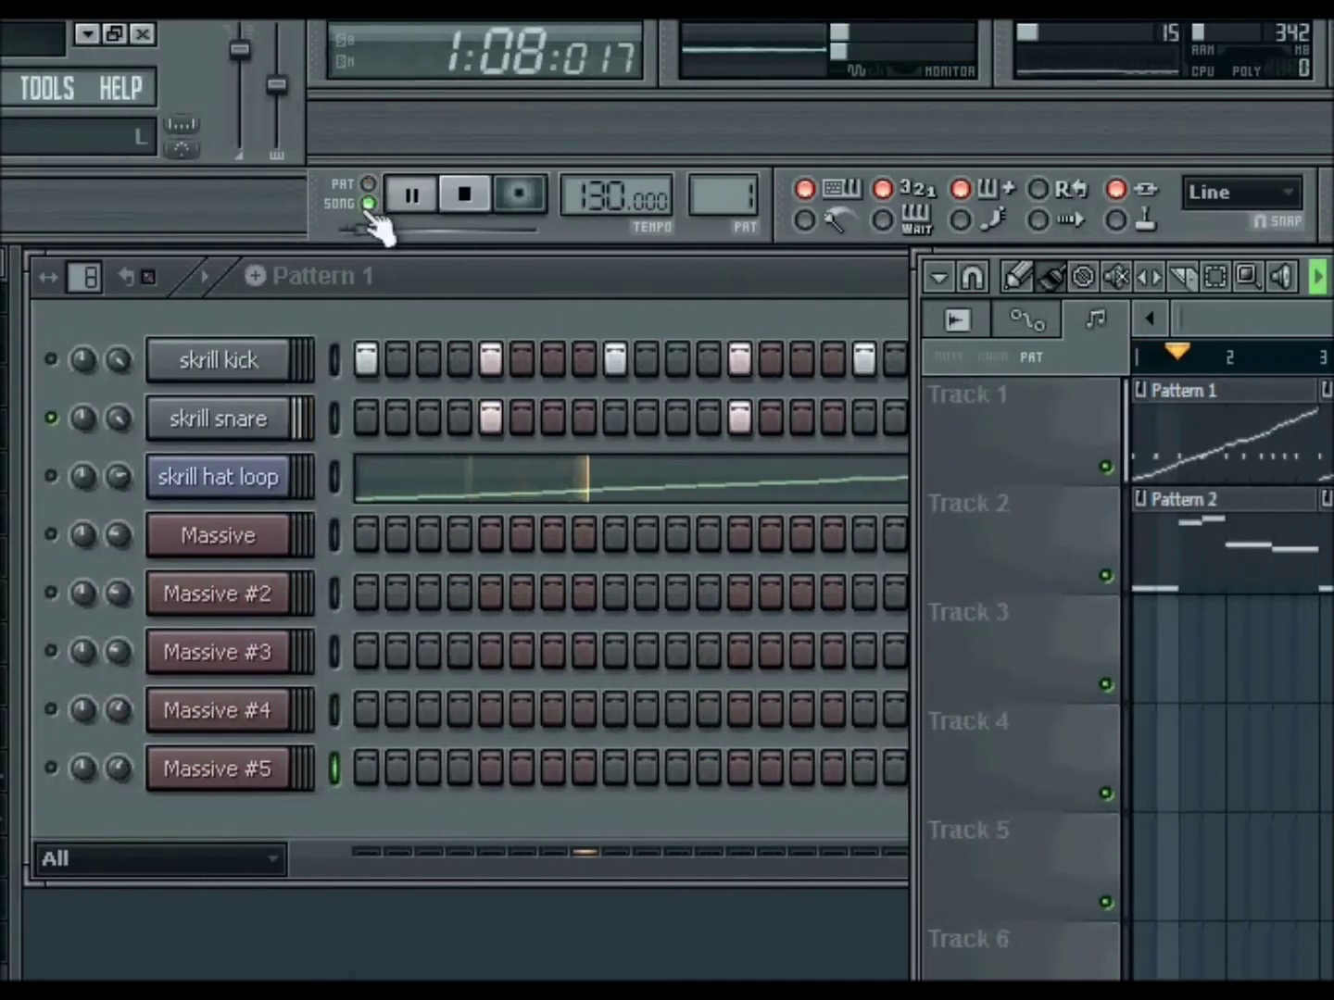
{"action": "key", "text": "space"}
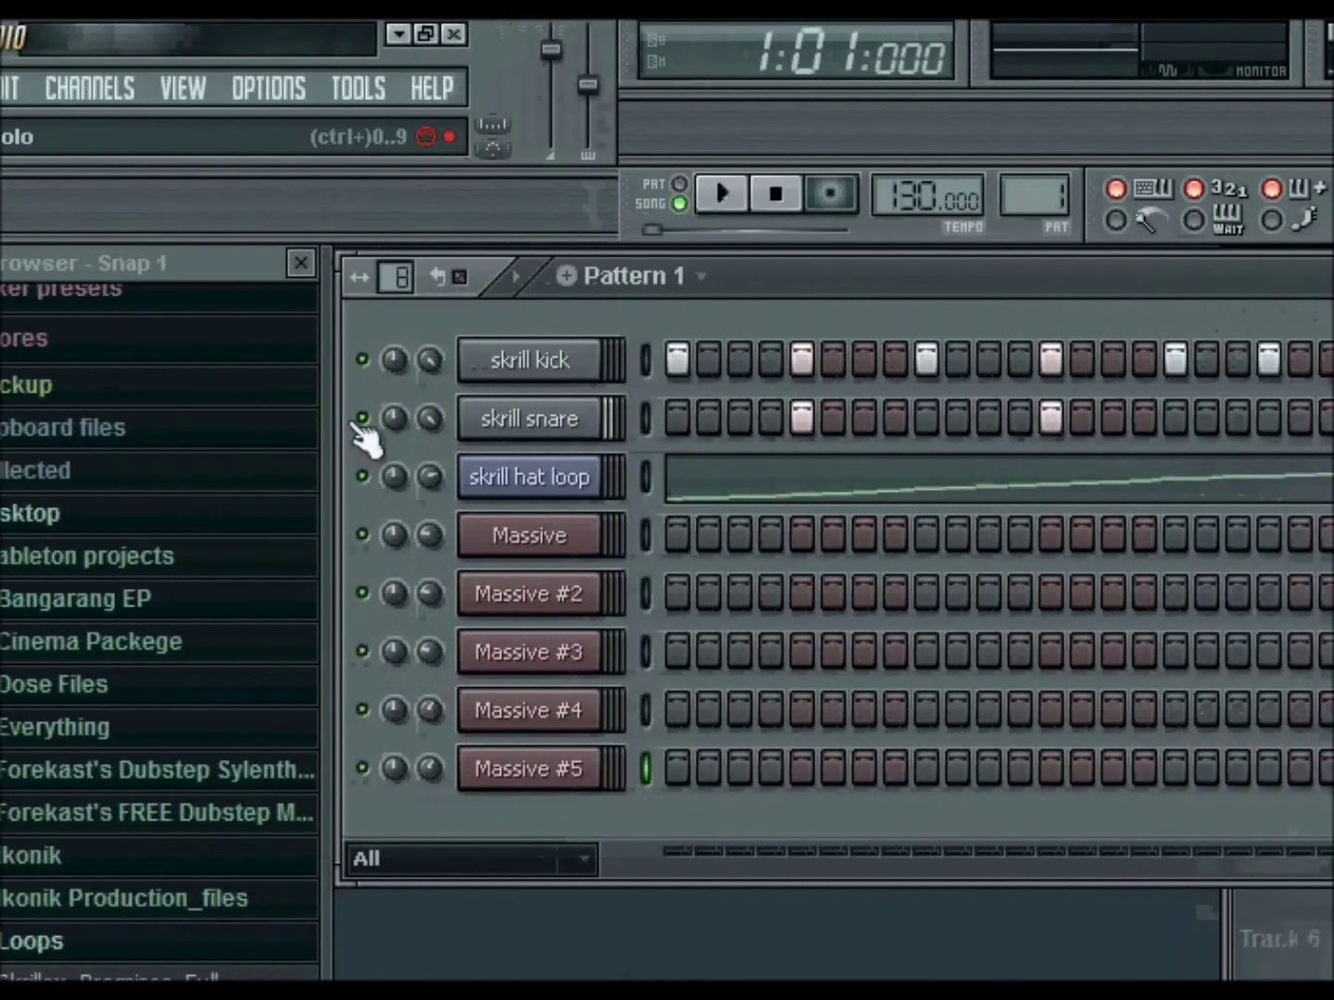
{"action": "left_click", "coordinate": [412, 195]}
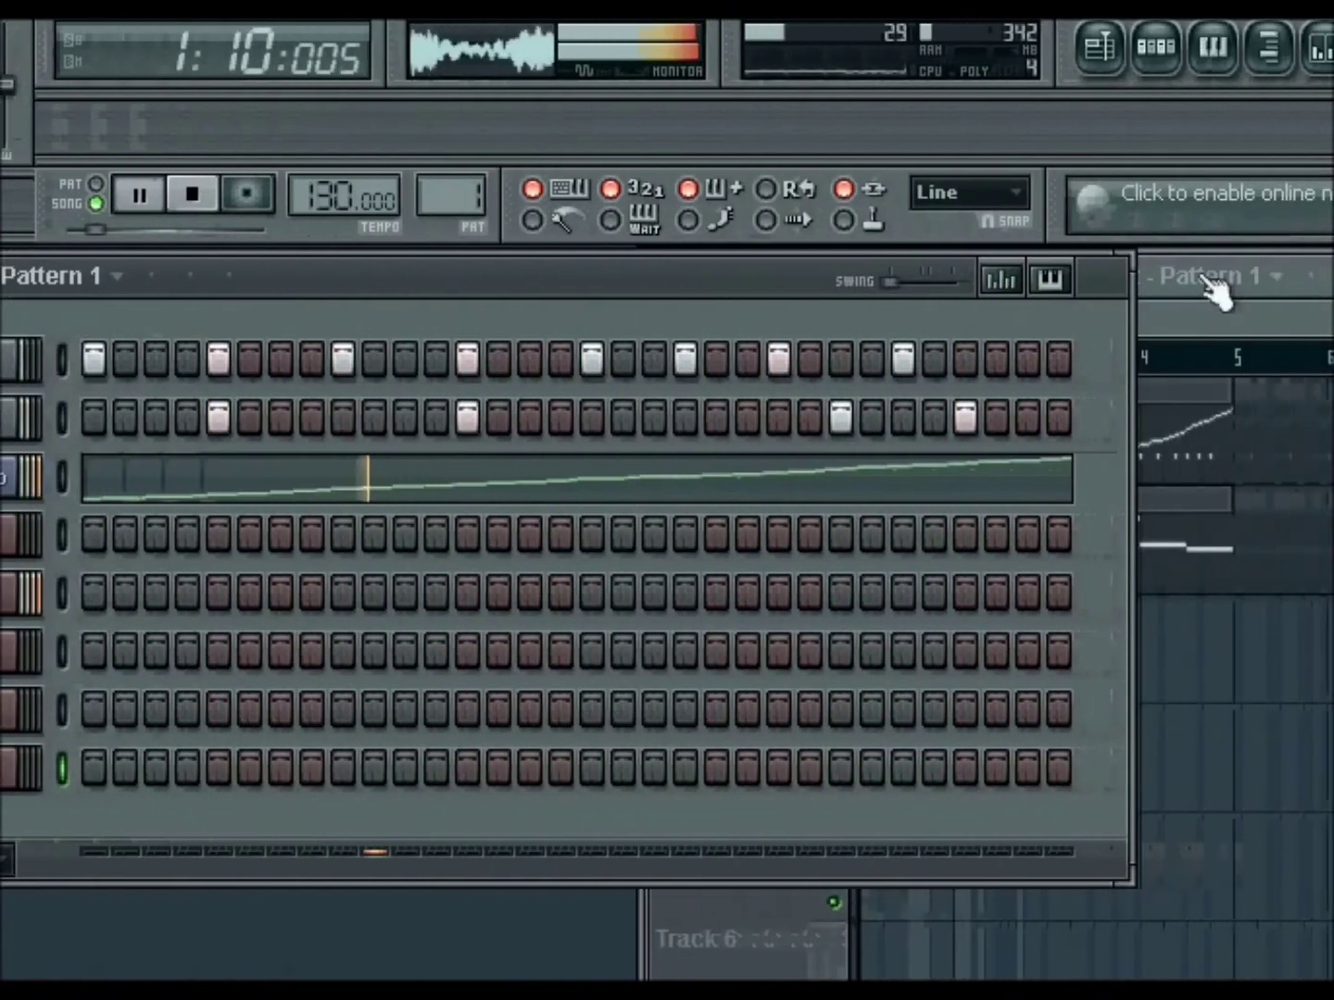
{"action": "key", "text": "space"}
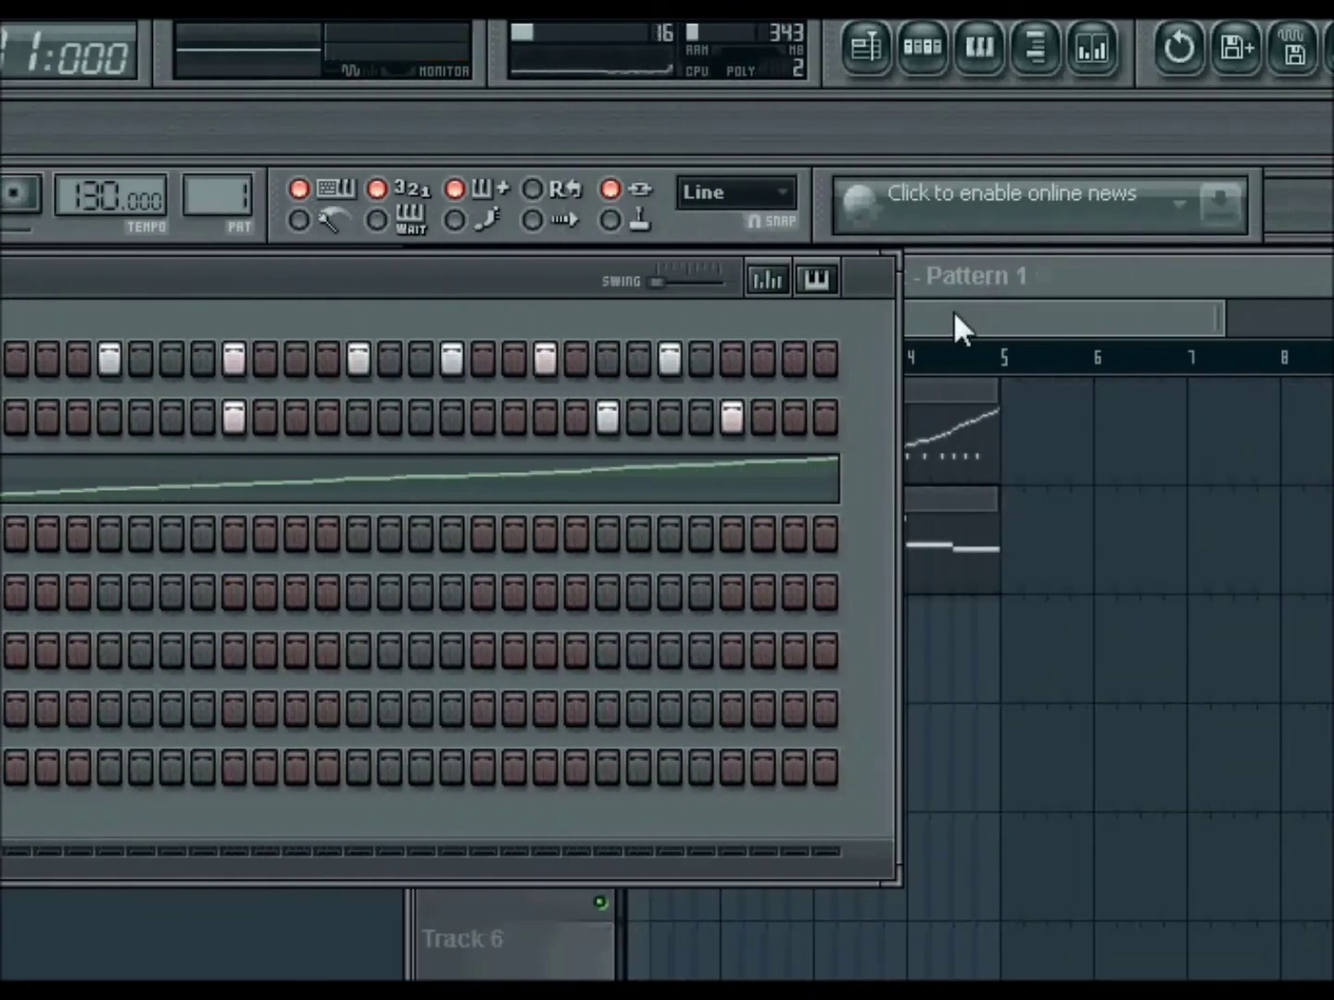
{"action": "key", "text": "space"}
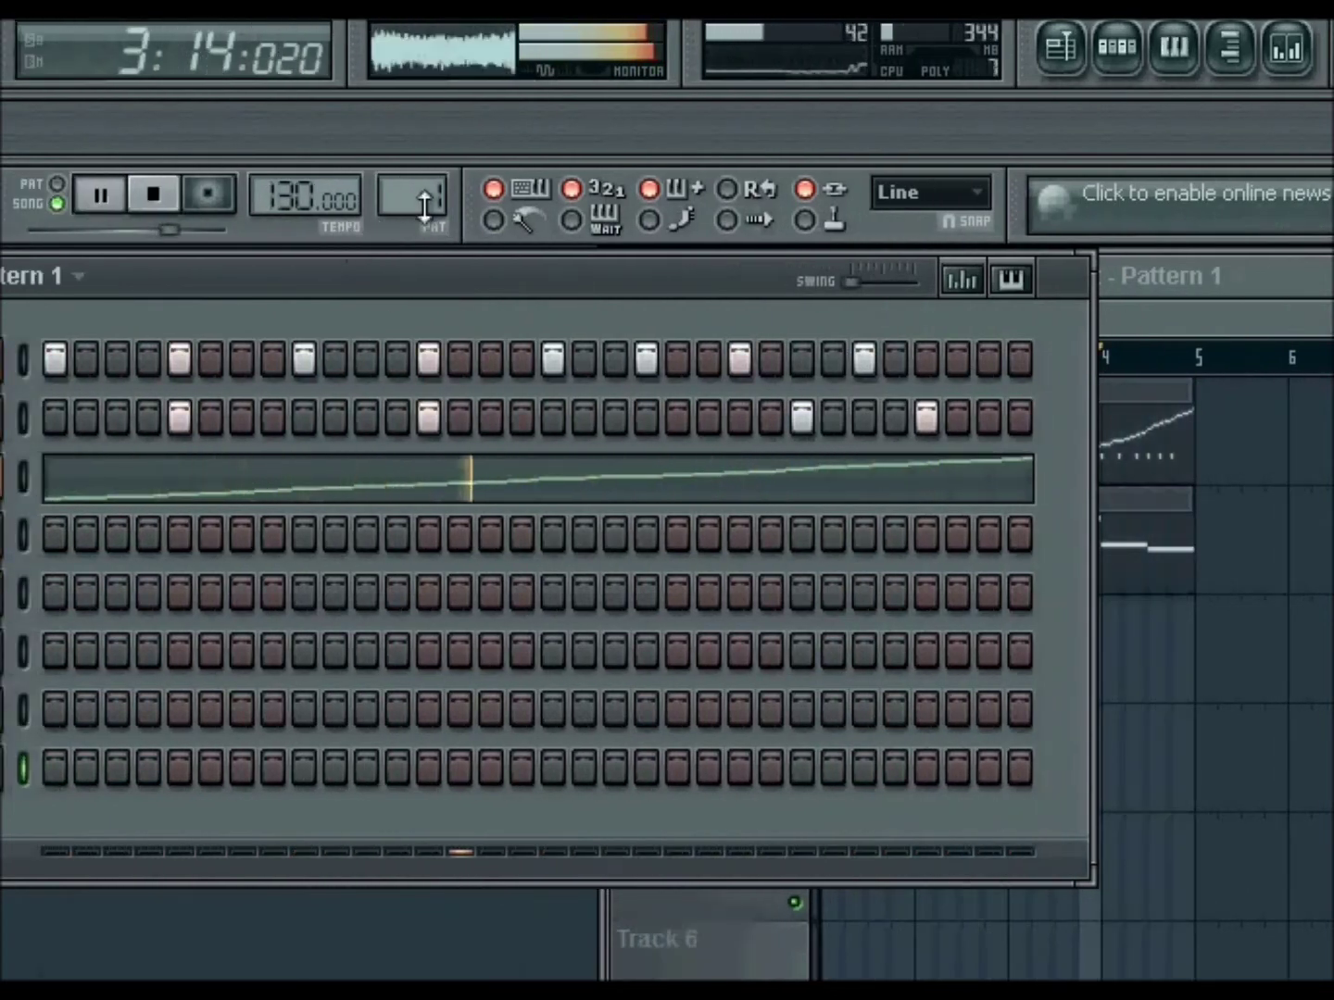
{"action": "key", "text": "space"}
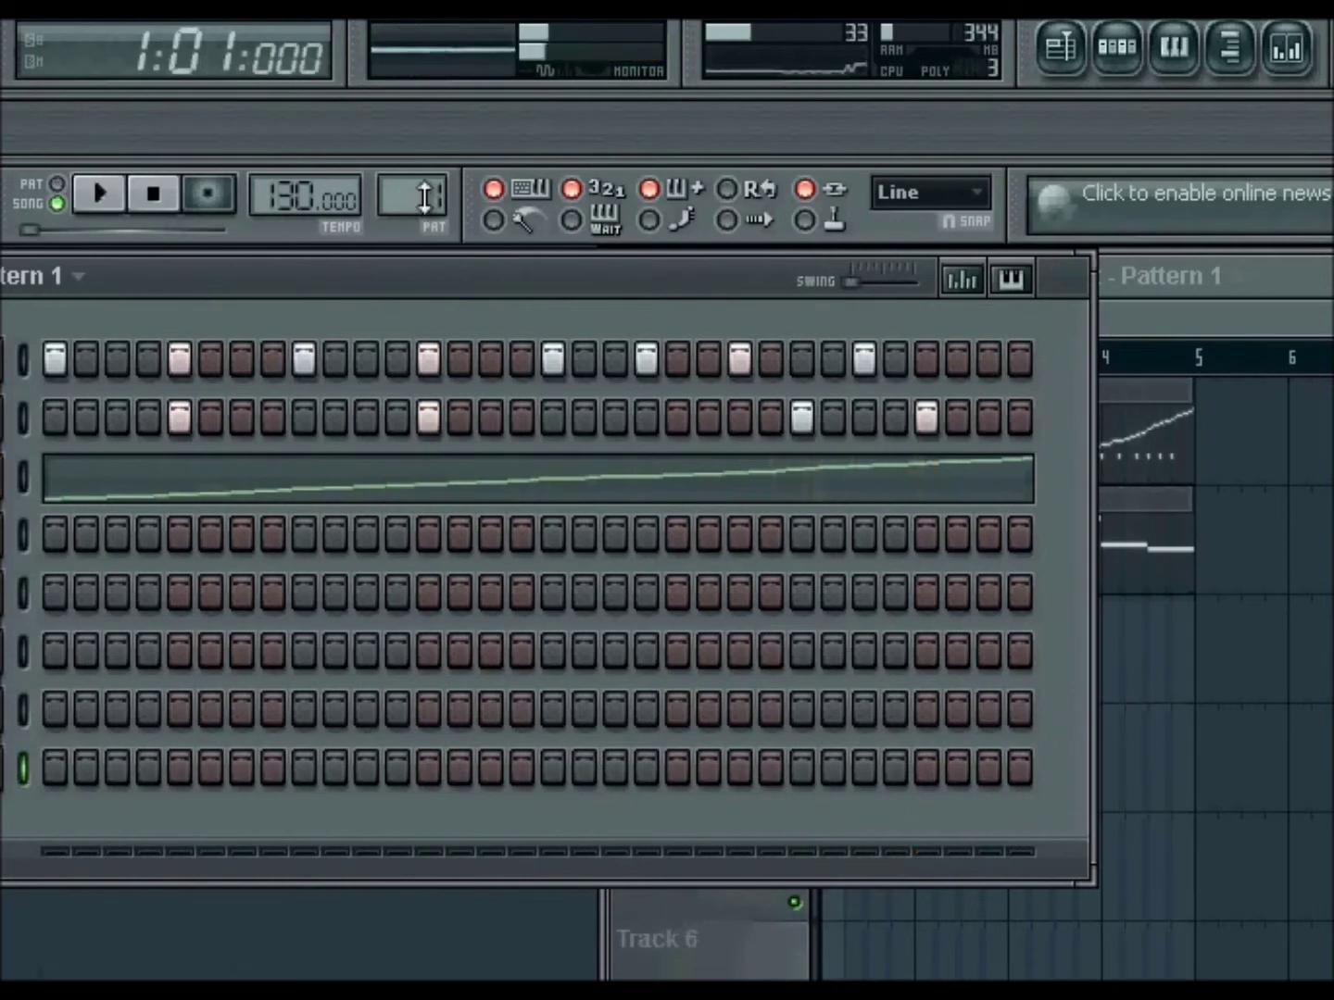
Step: Play Pattern 2 on its own in Pattern mode, then bring up the Massive #5 synth
{"action": "scroll", "coordinate": [424, 196], "scroll_direction": "up", "scroll_amount": 1}
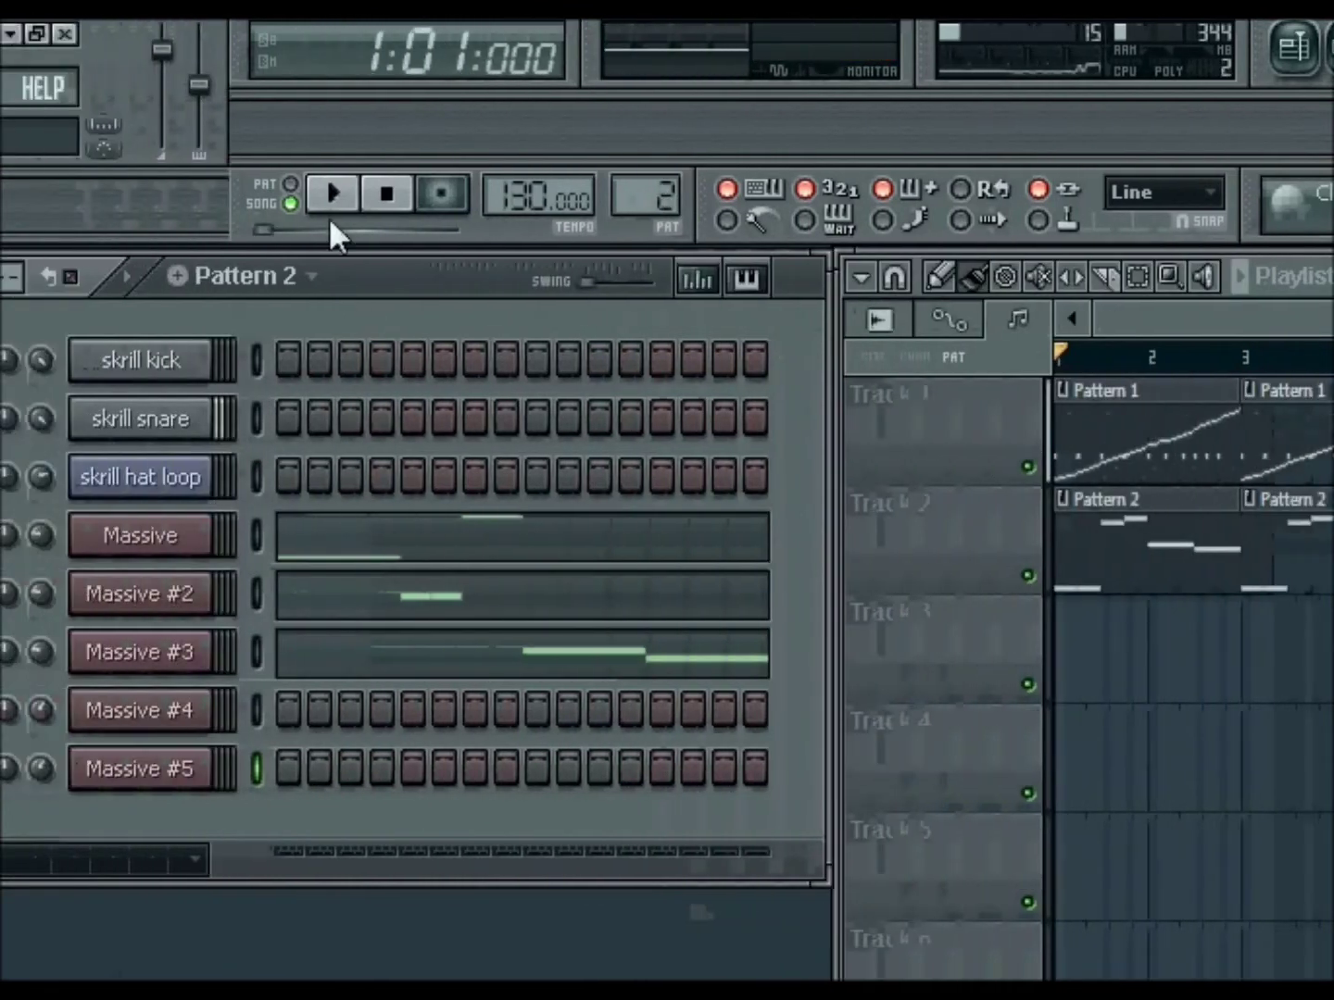
{"action": "left_click", "coordinate": [95, 184]}
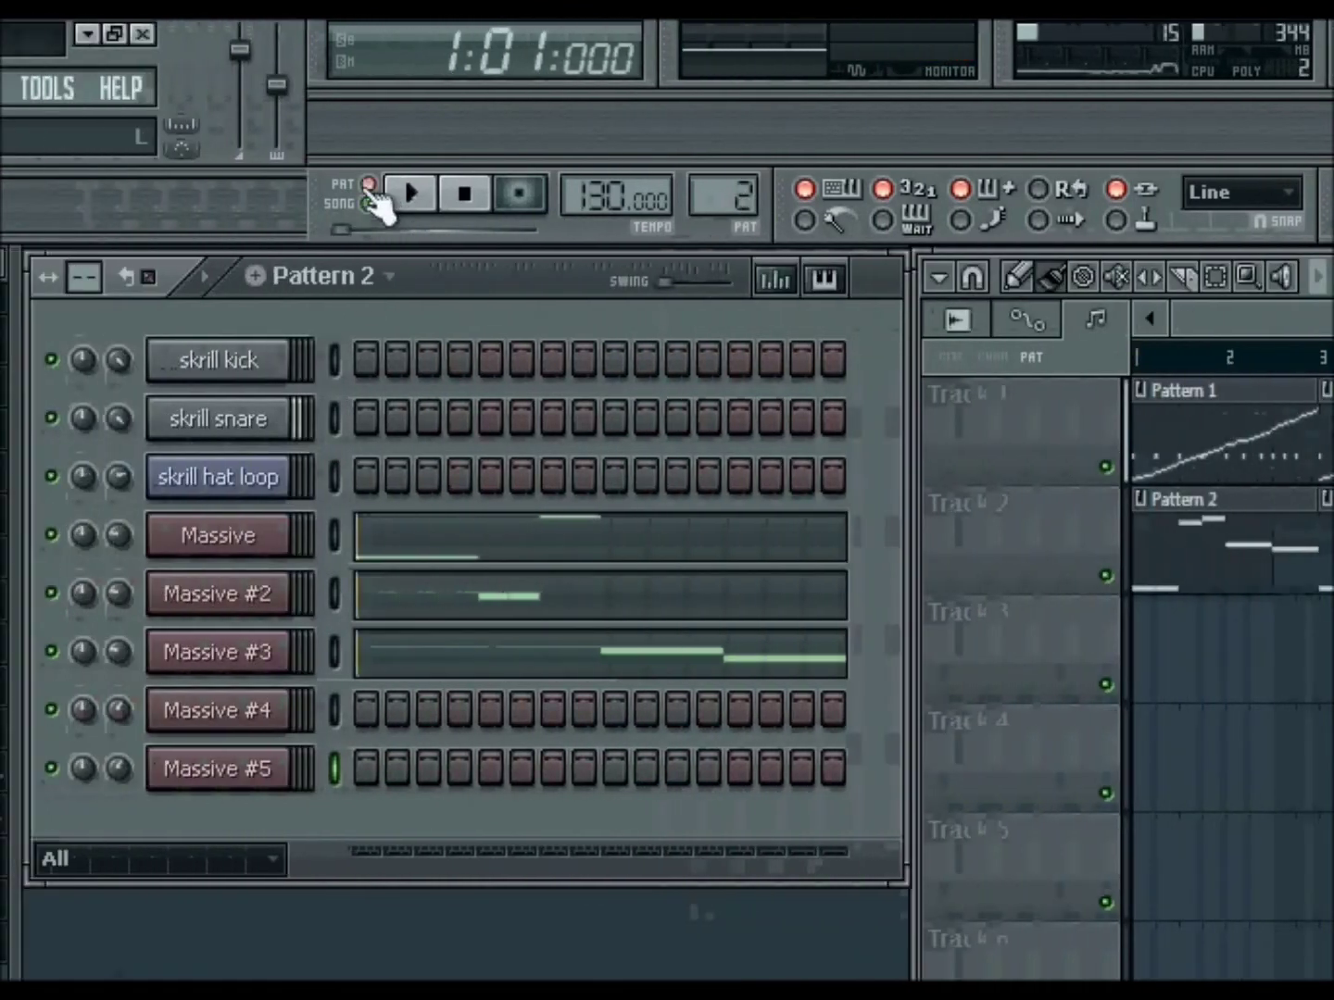
{"action": "left_click", "coordinate": [139, 193]}
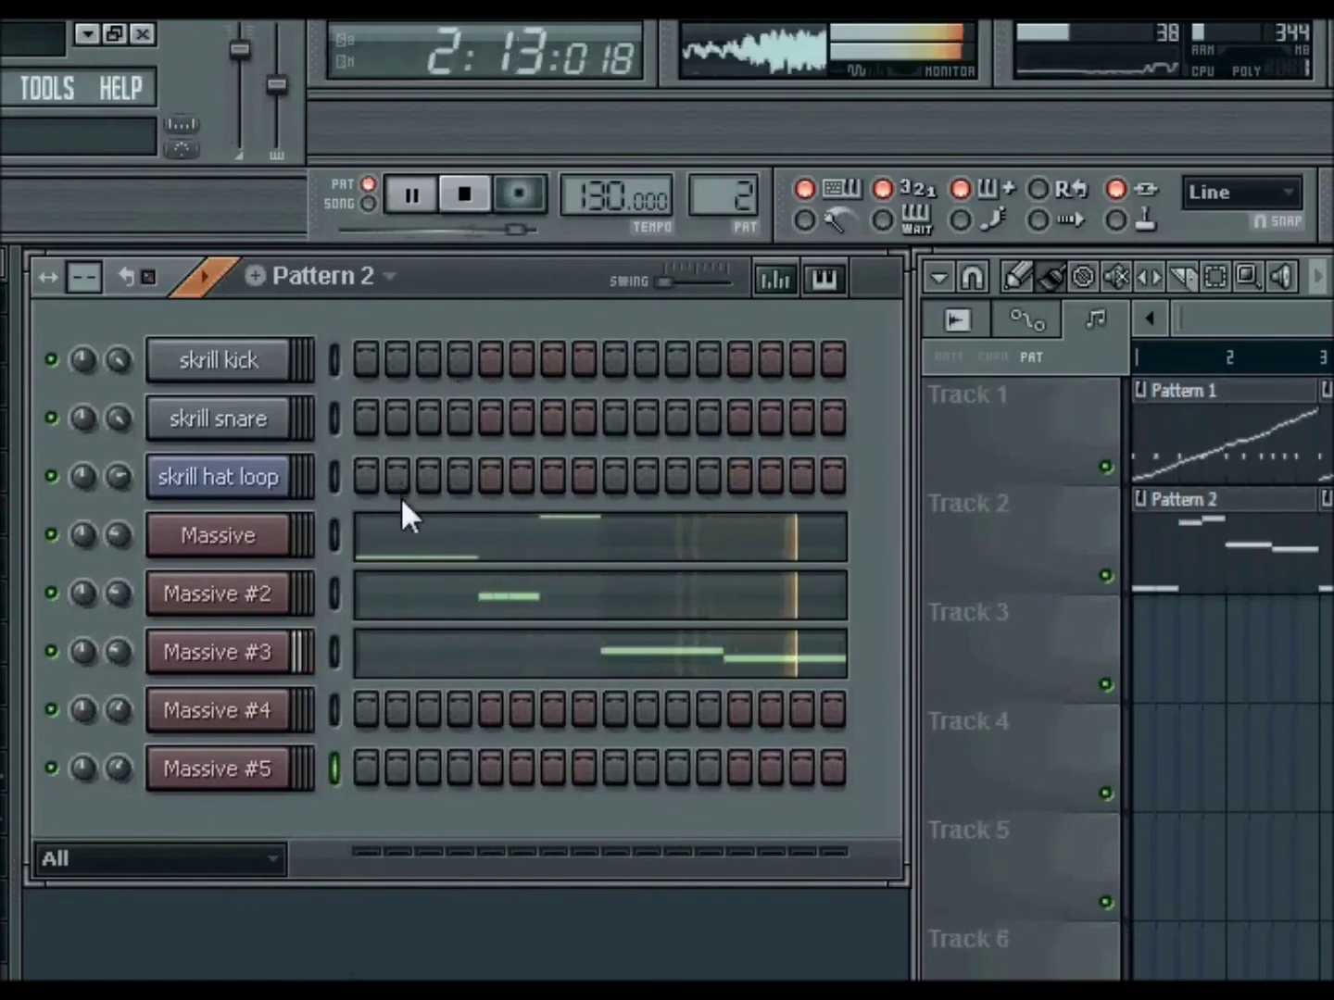
{"action": "key", "text": "space"}
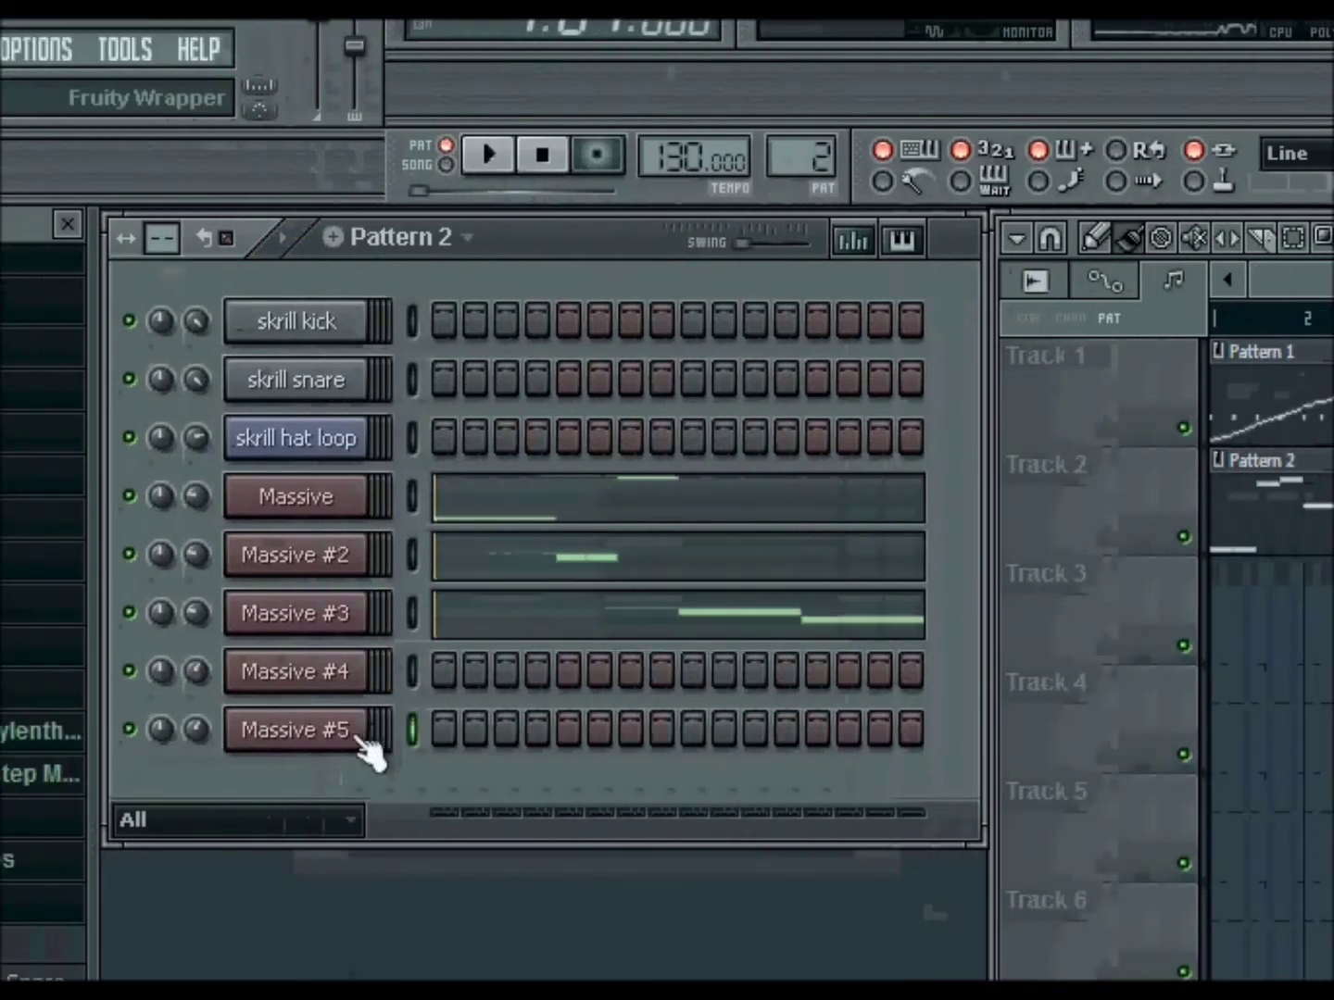
{"action": "left_click", "coordinate": [272, 770]}
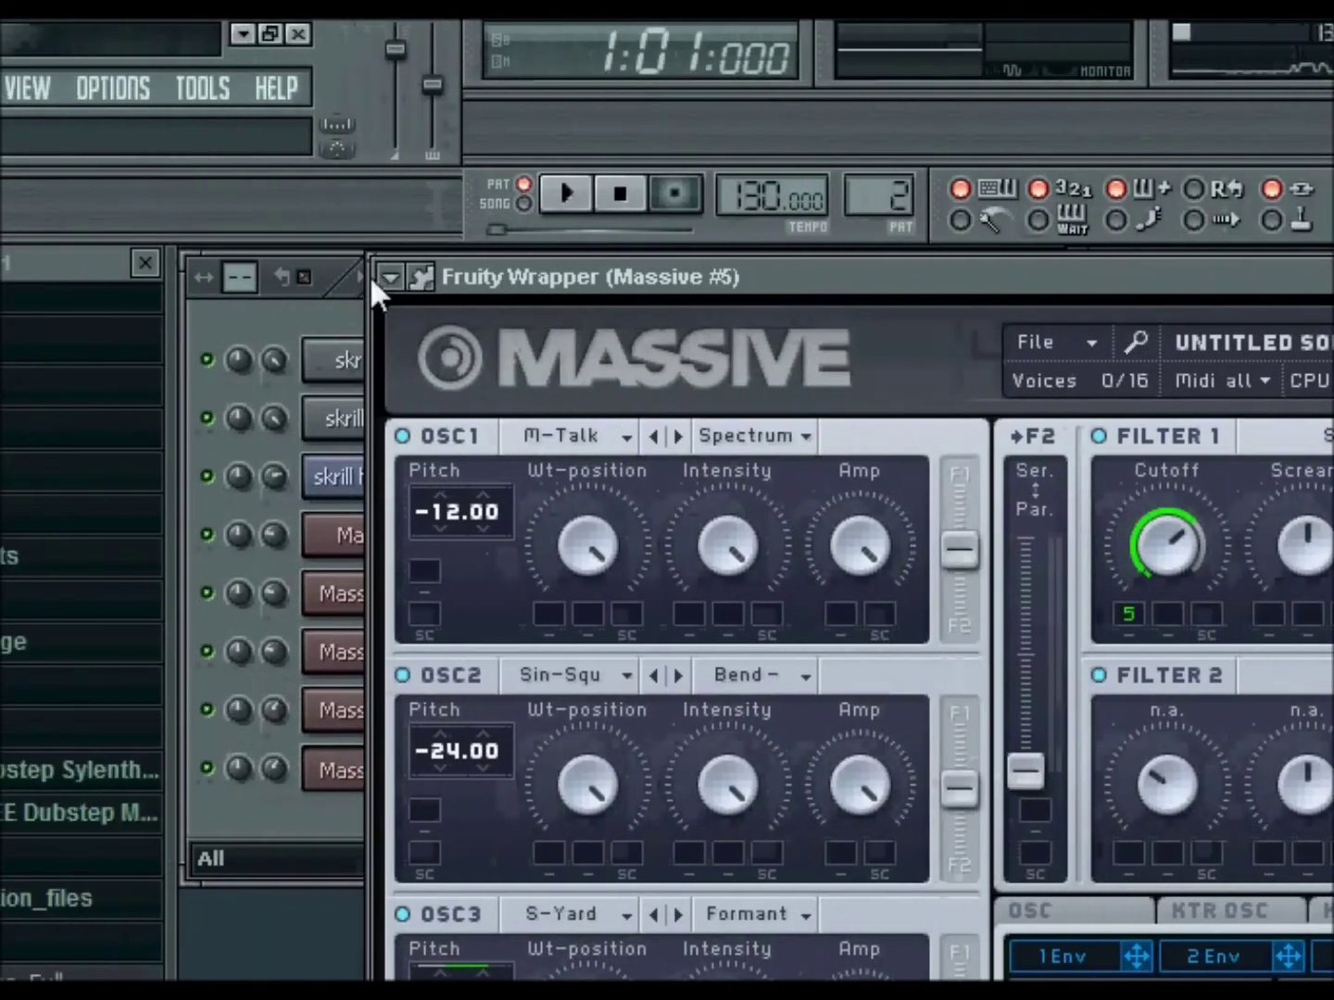
Step: Start a new default sound from Massive's File menu
{"action": "left_click", "coordinate": [234, 278]}
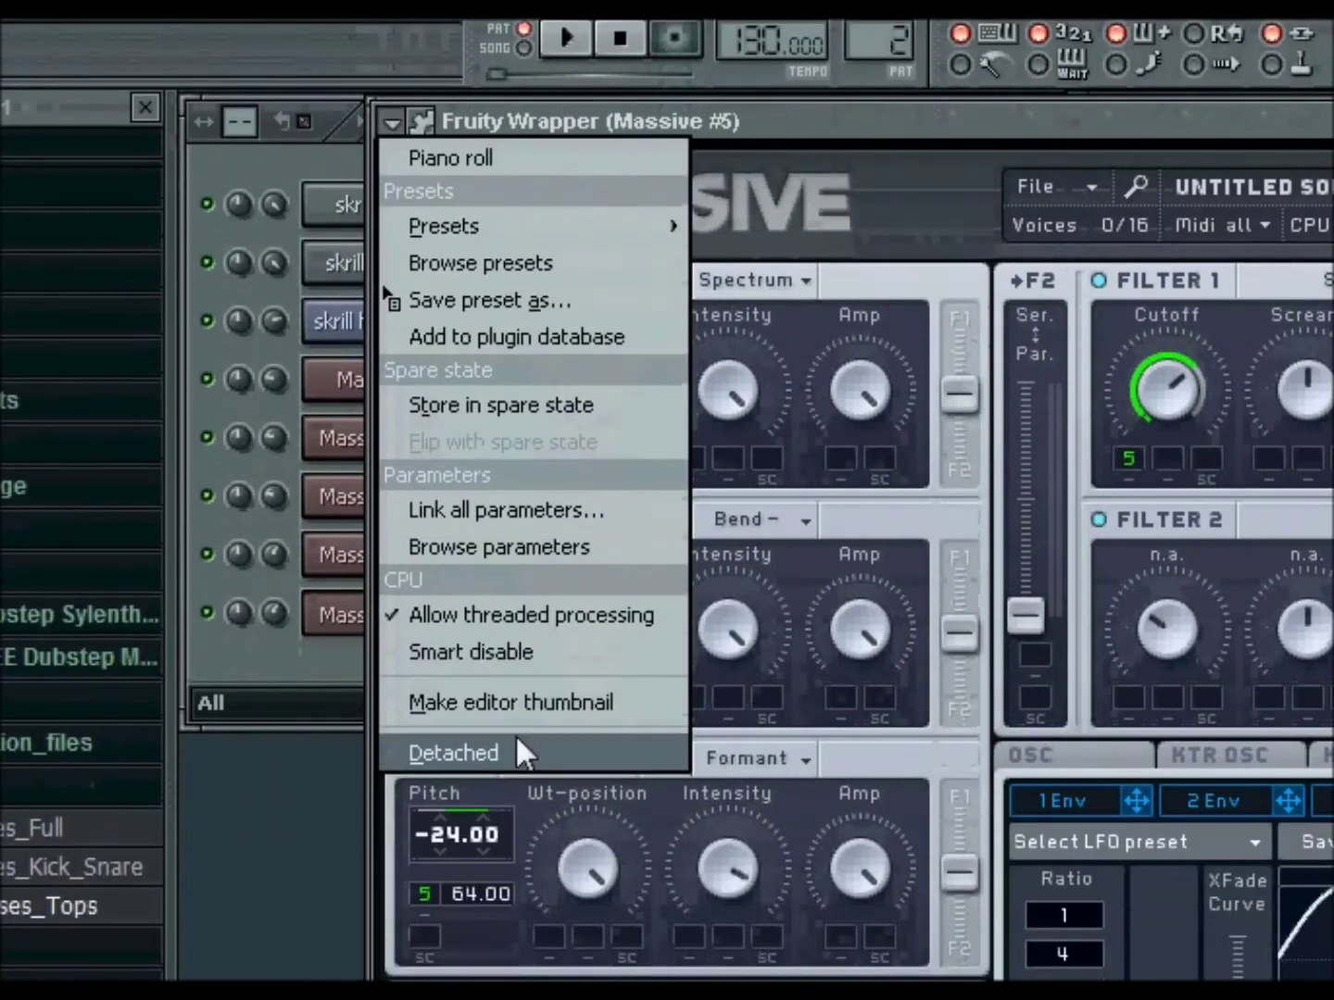
{"action": "left_click", "coordinate": [515, 753]}
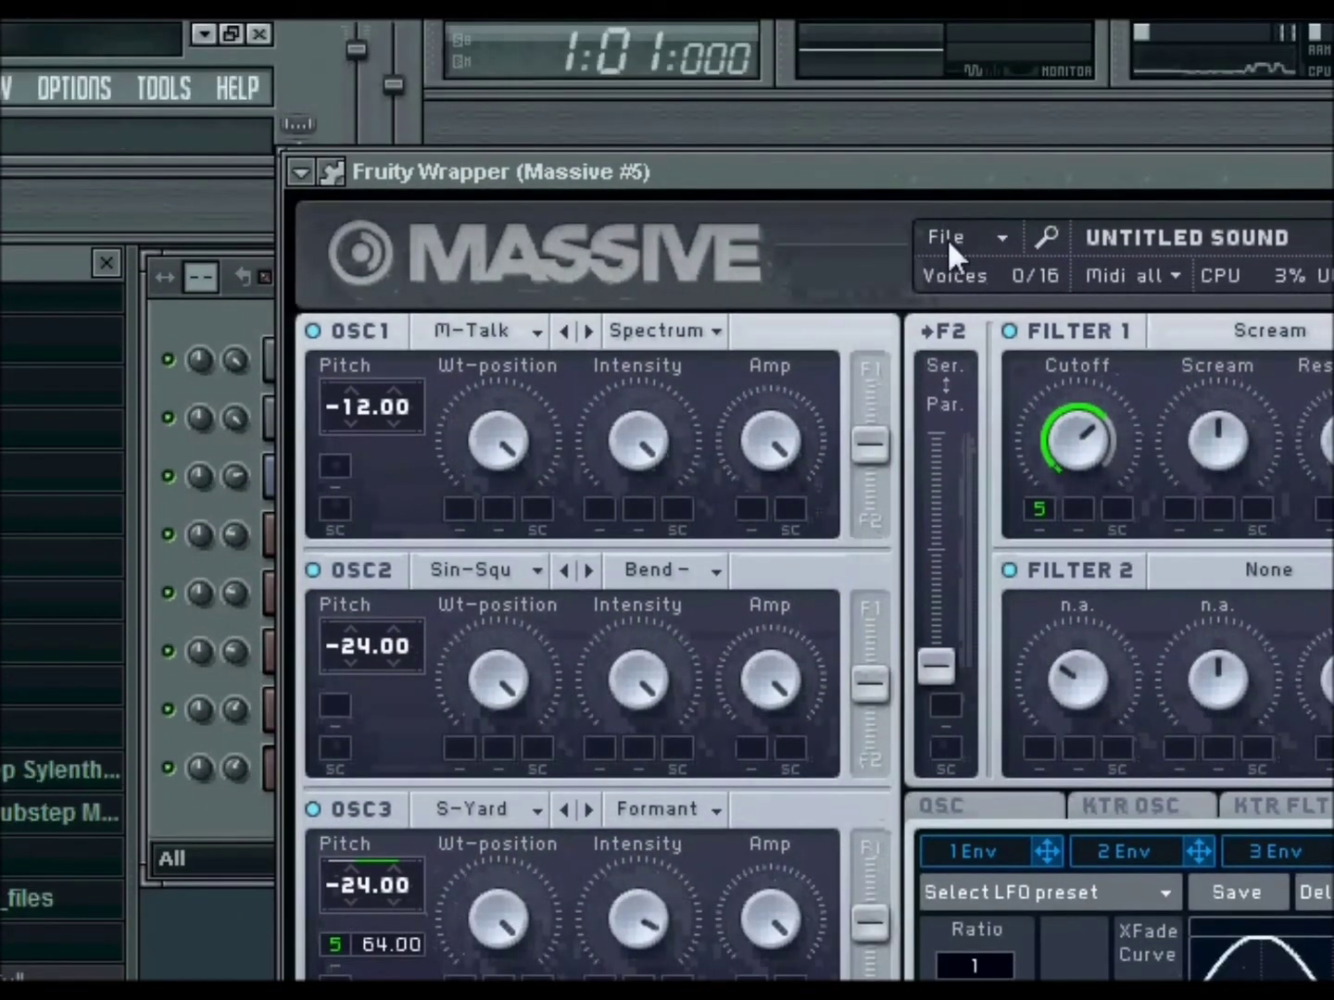
{"action": "left_click", "coordinate": [1036, 186]}
{"action": "left_click", "coordinate": [965, 240]}
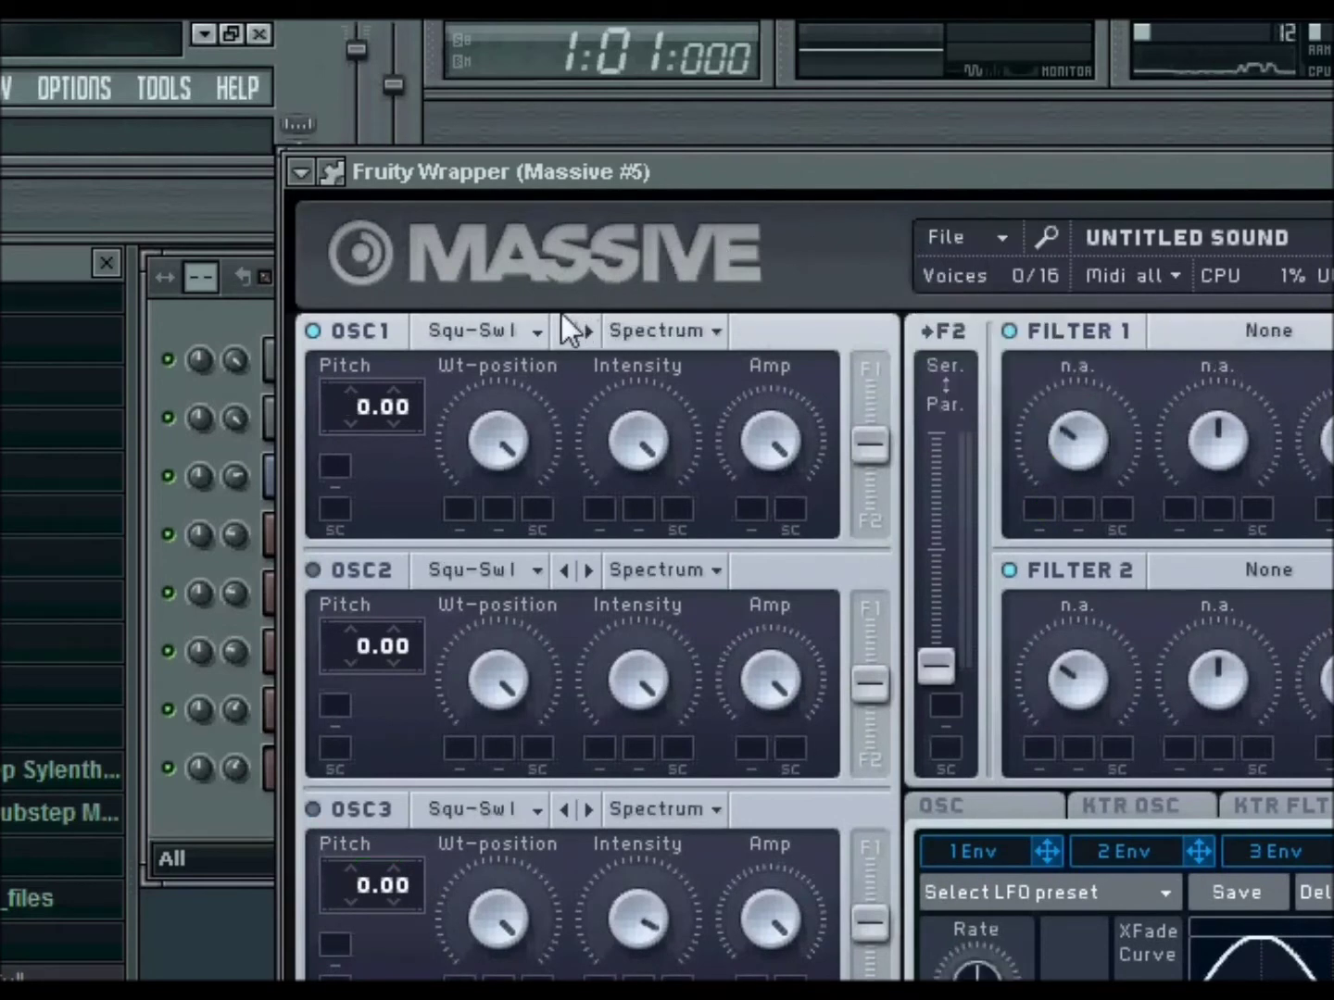
Step: Give OSC1 the Modern Talking wavetable and lower its pitch to -12.00
{"action": "left_click", "coordinate": [535, 330]}
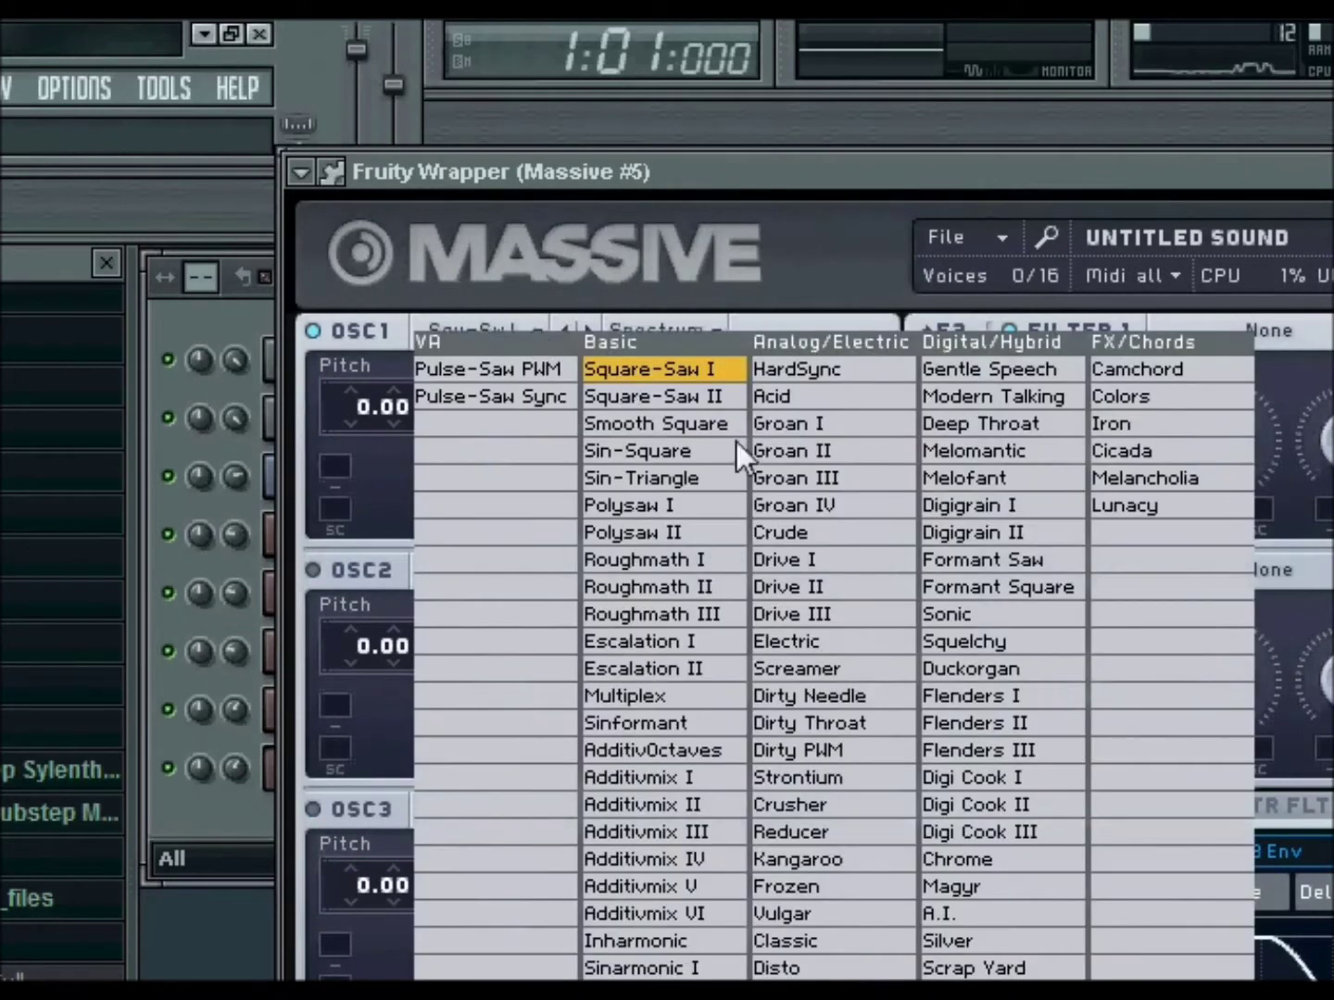
{"action": "left_click", "coordinate": [977, 397]}
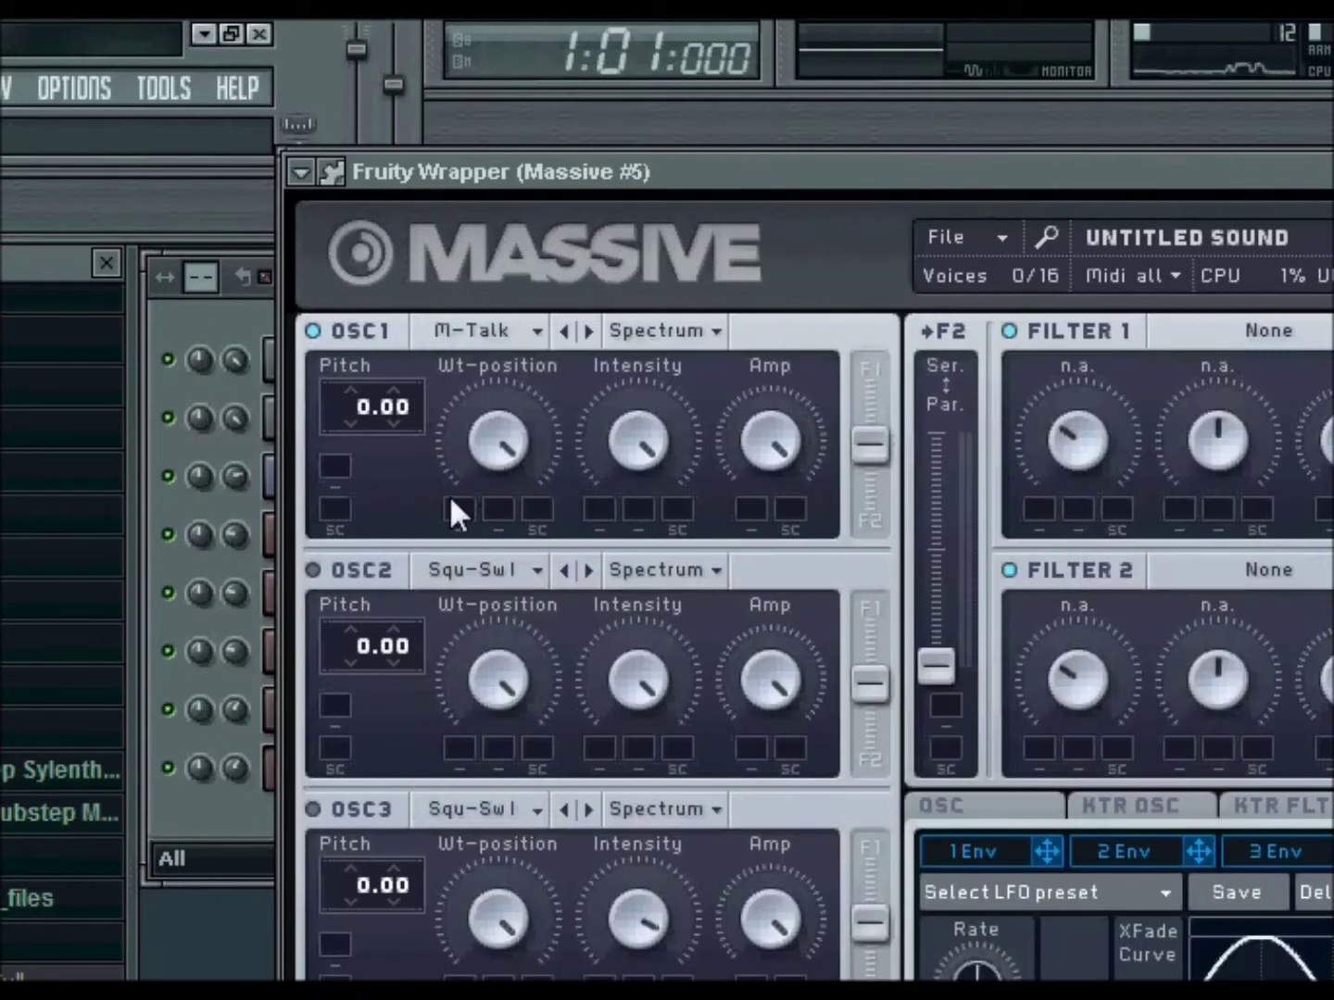
{"action": "left_click_drag", "start_coordinate": [360, 409], "coordinate": [360, 460]}
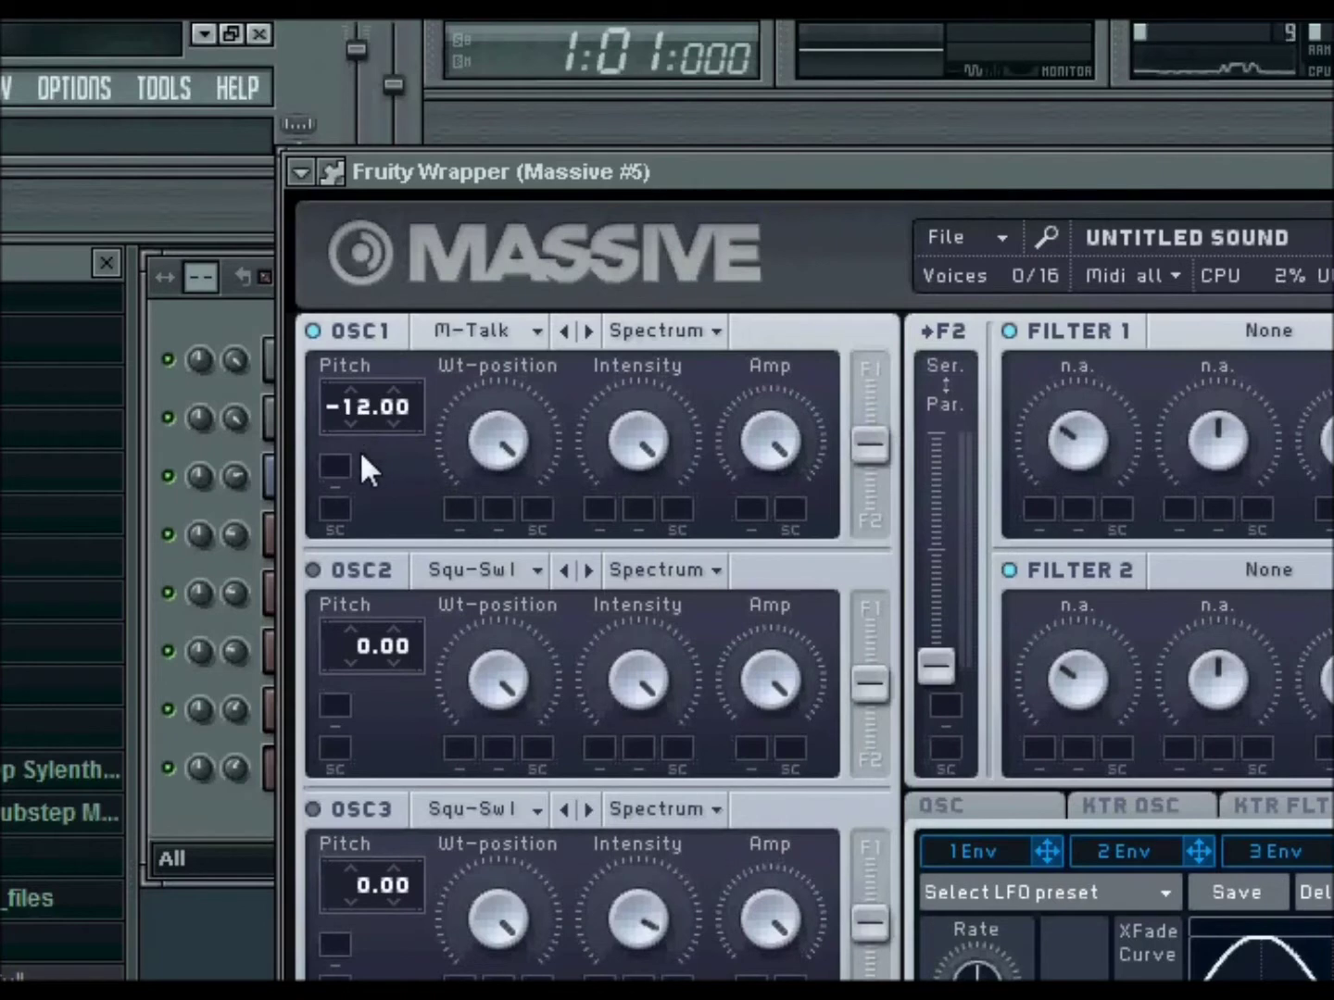
{"action": "left_click", "coordinate": [473, 574]}
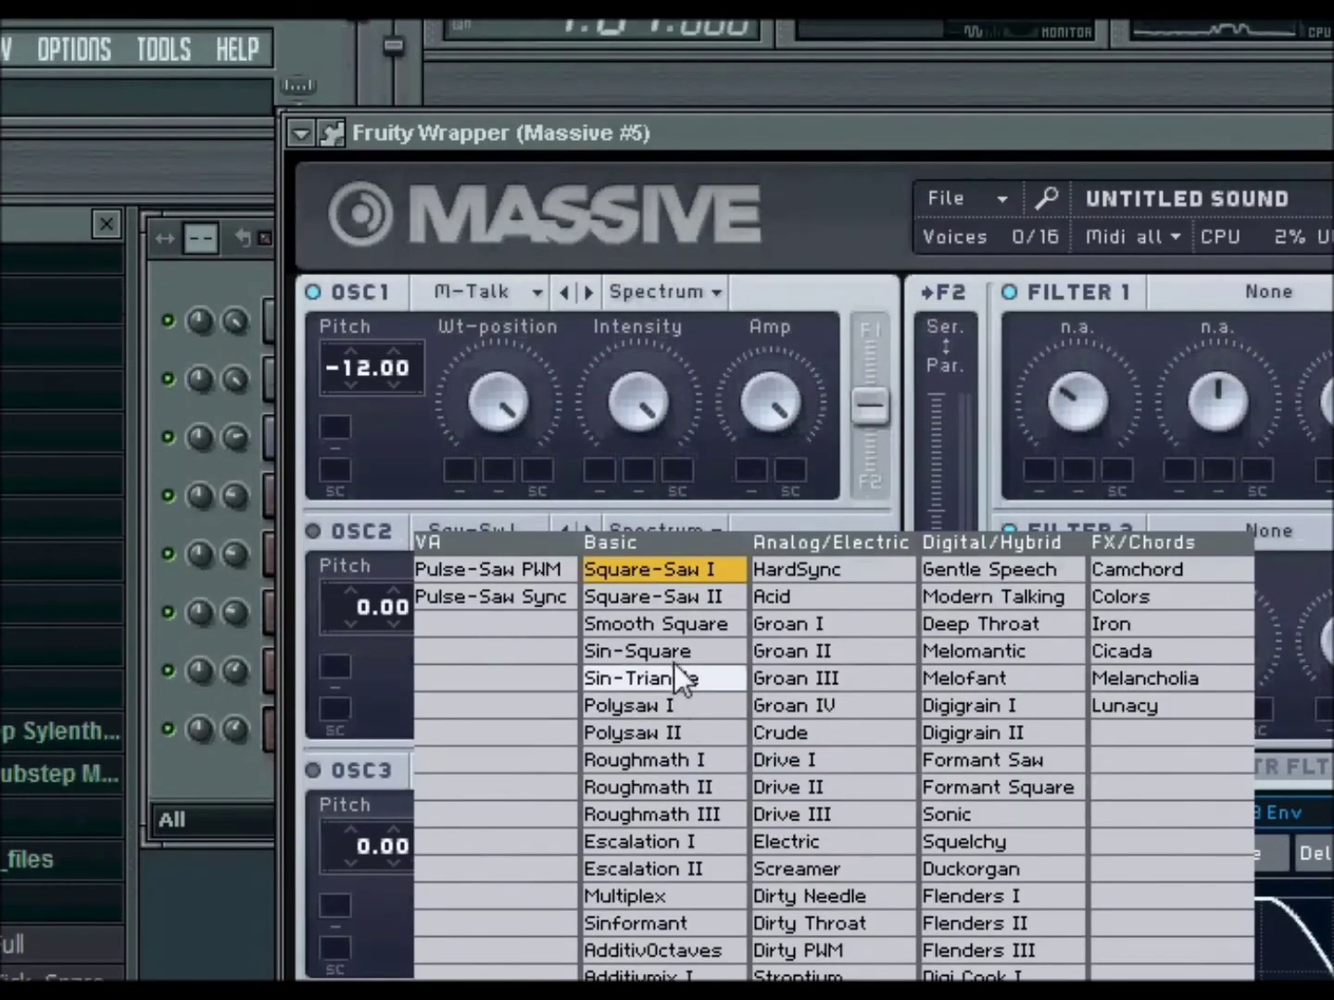
Step: Enable OSC2 with the Sin-Square wavetable in Bend - mode, pitched to -24.00
{"action": "left_click", "coordinate": [672, 696]}
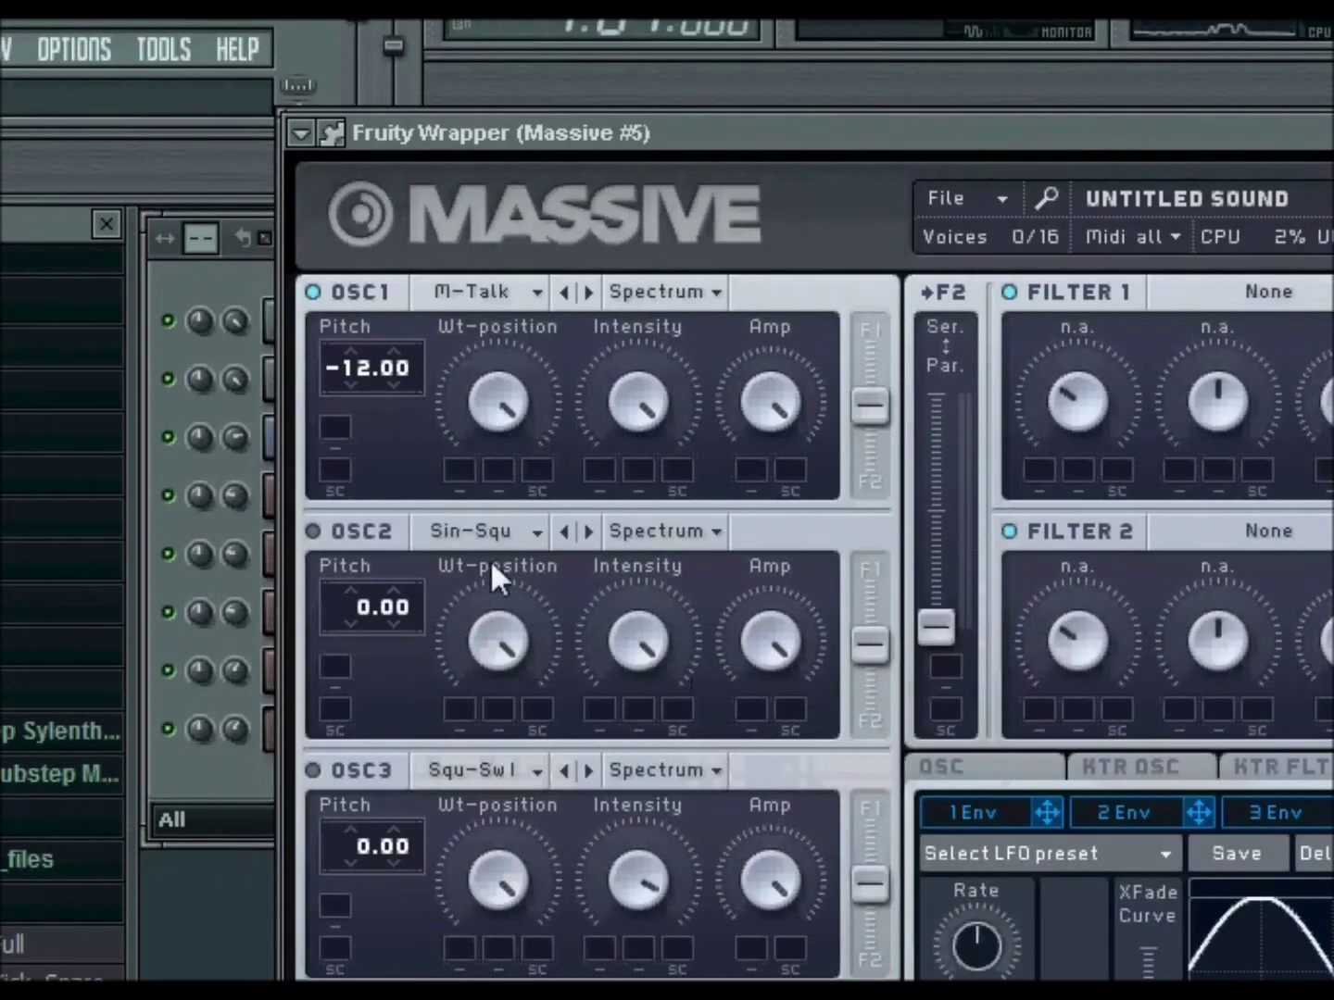
{"action": "left_click", "coordinate": [313, 531]}
{"action": "left_click", "coordinate": [659, 531]}
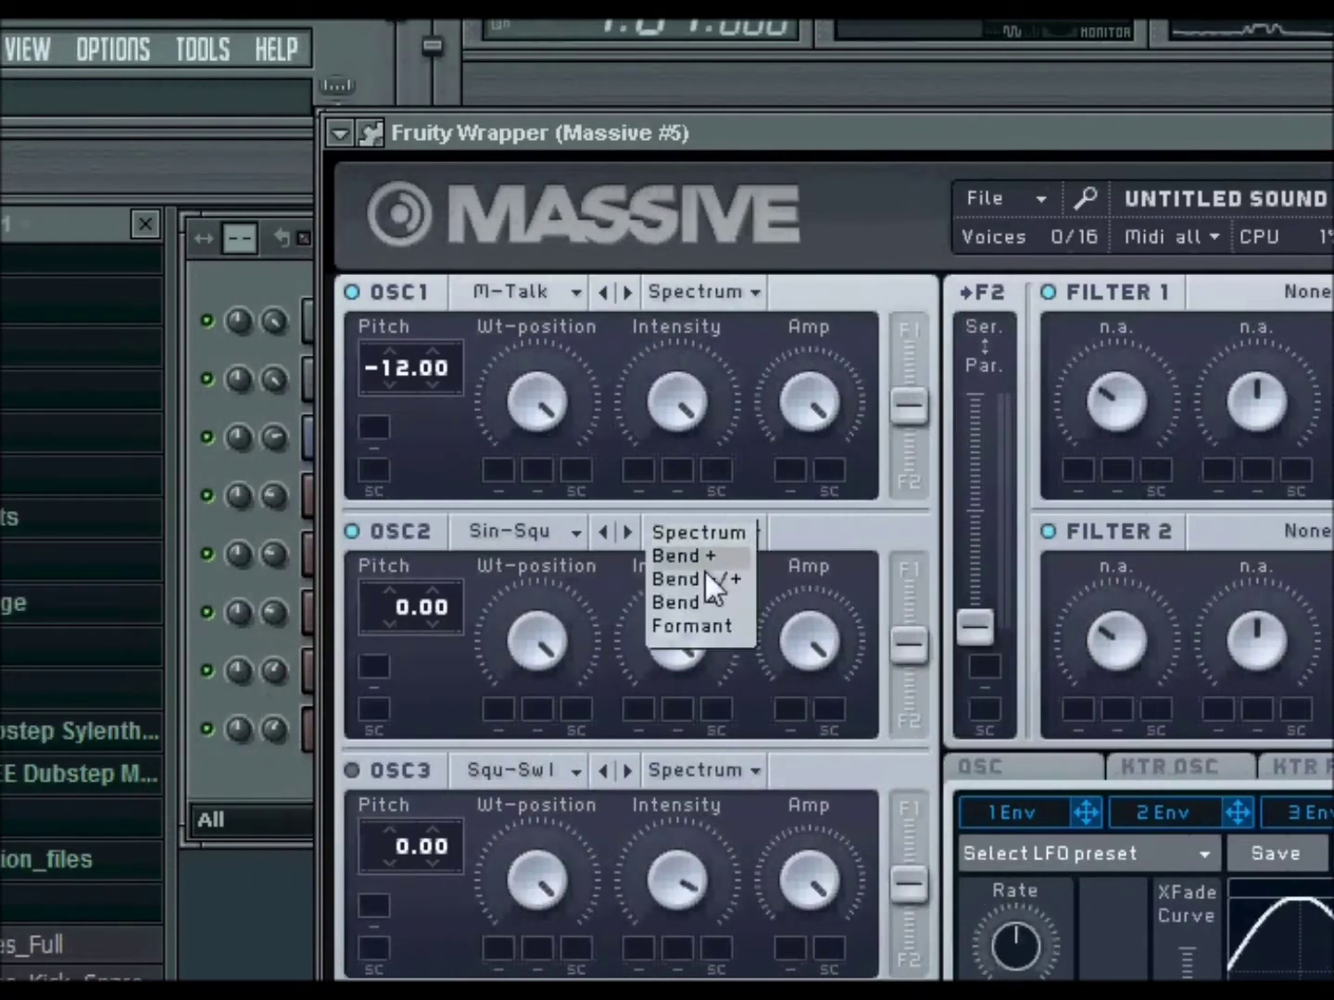
{"action": "left_click", "coordinate": [706, 598]}
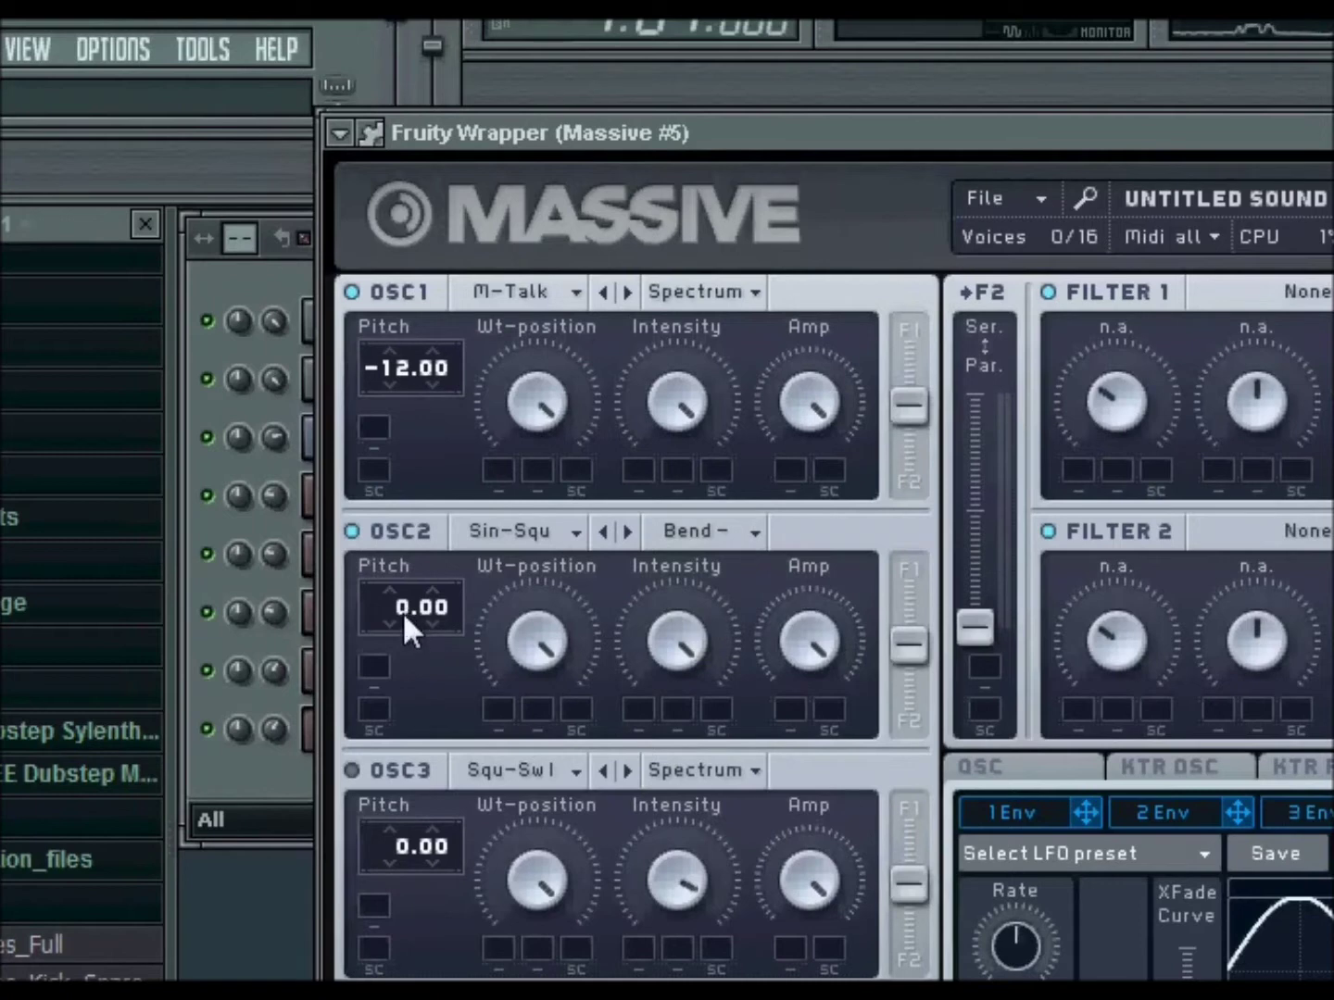
{"action": "left_click_drag", "start_coordinate": [404, 638], "coordinate": [404, 708]}
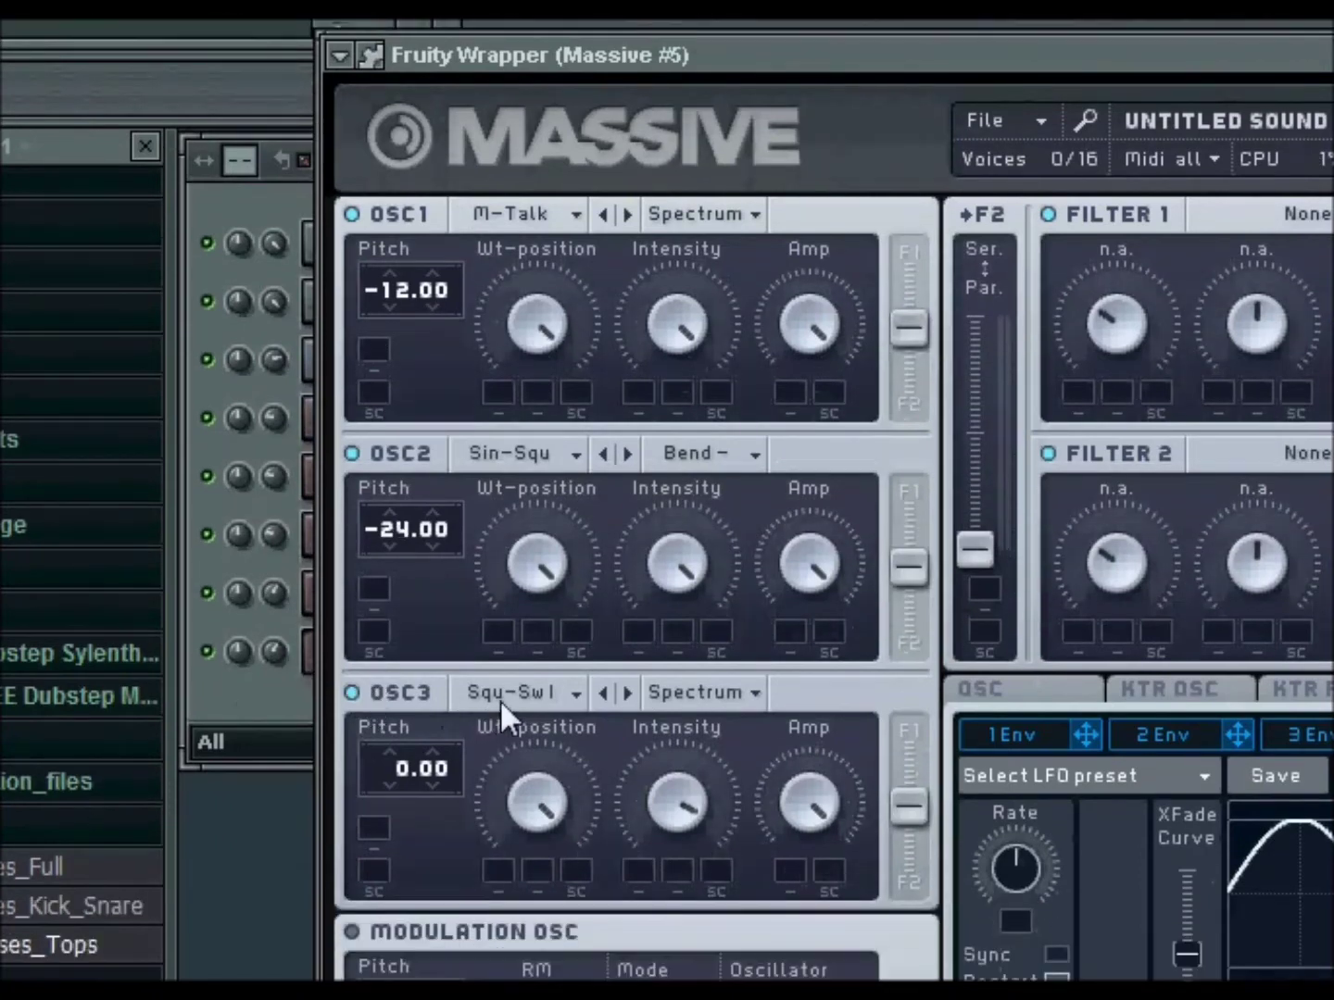
Step: Set OSC3 to Scrap Yard in Formant mode at -24.00 and set Ring Mod to 3
{"action": "left_click", "coordinate": [499, 697]}
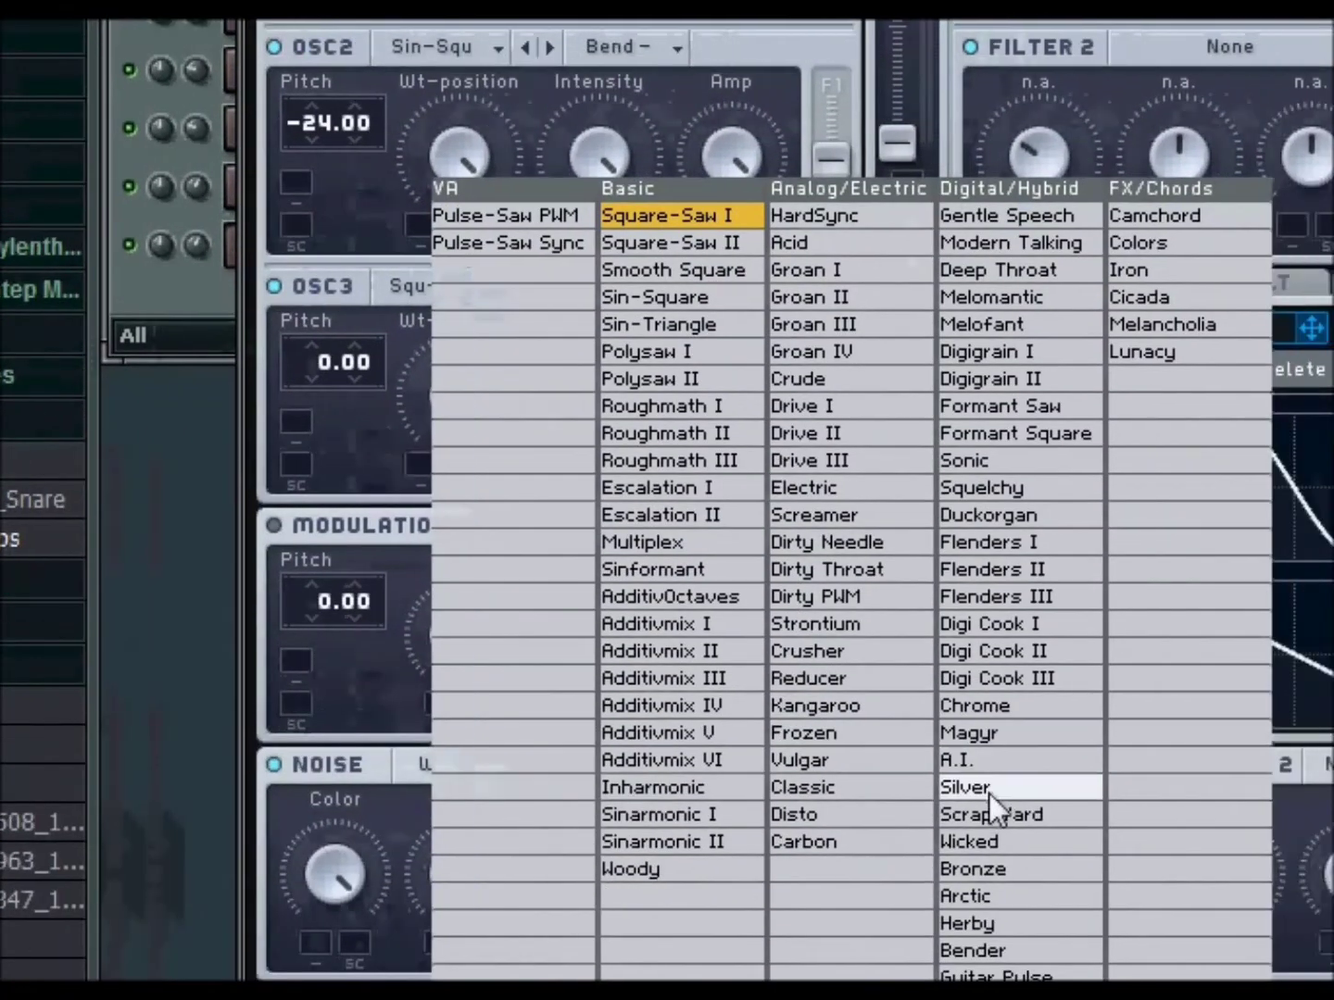
{"action": "left_click", "coordinate": [993, 814]}
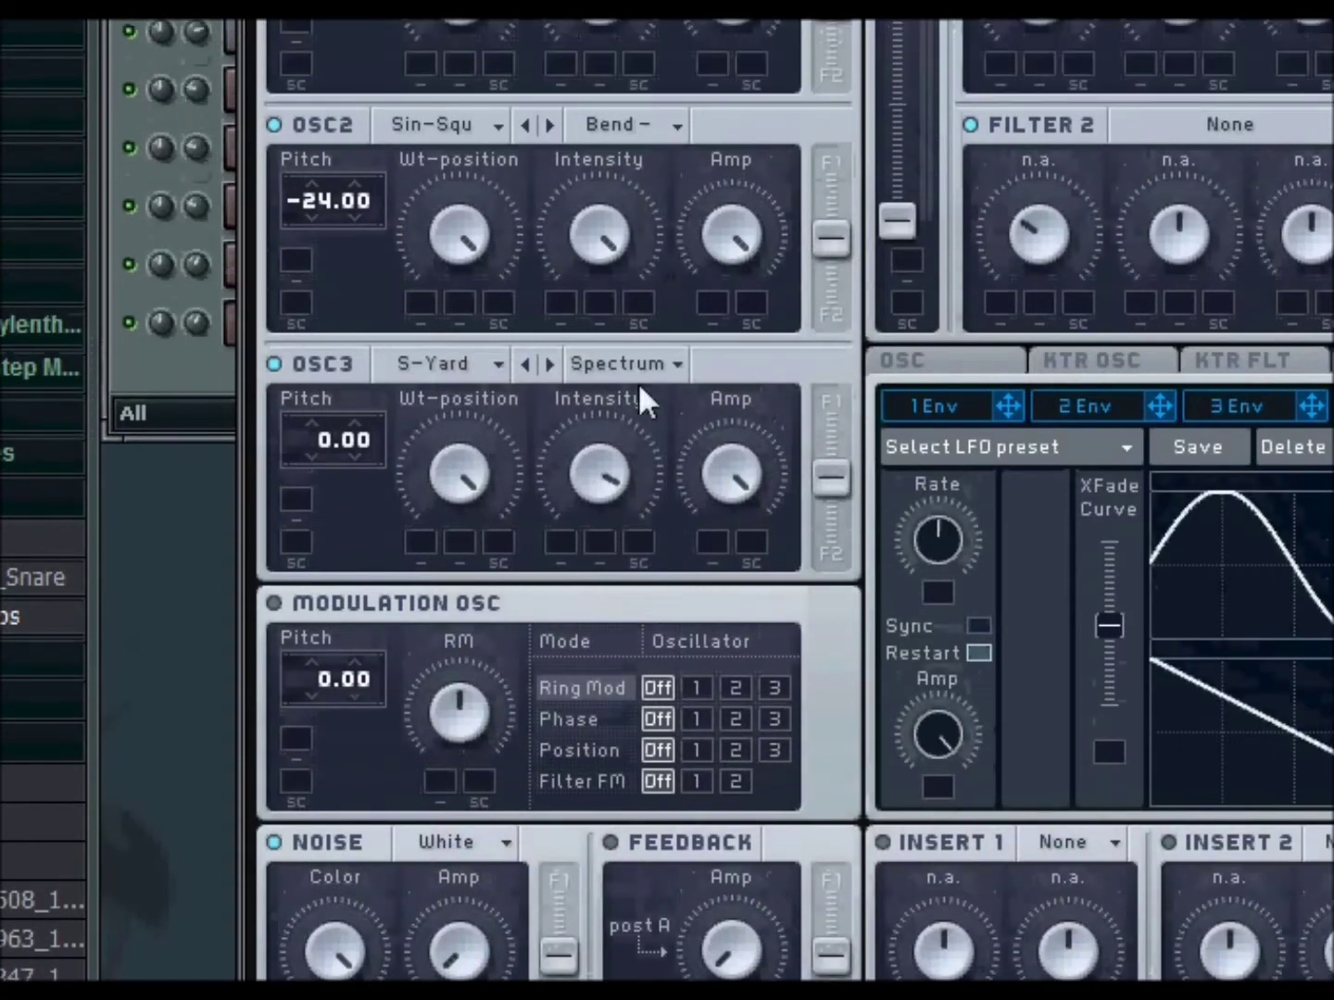
{"action": "left_click", "coordinate": [630, 366]}
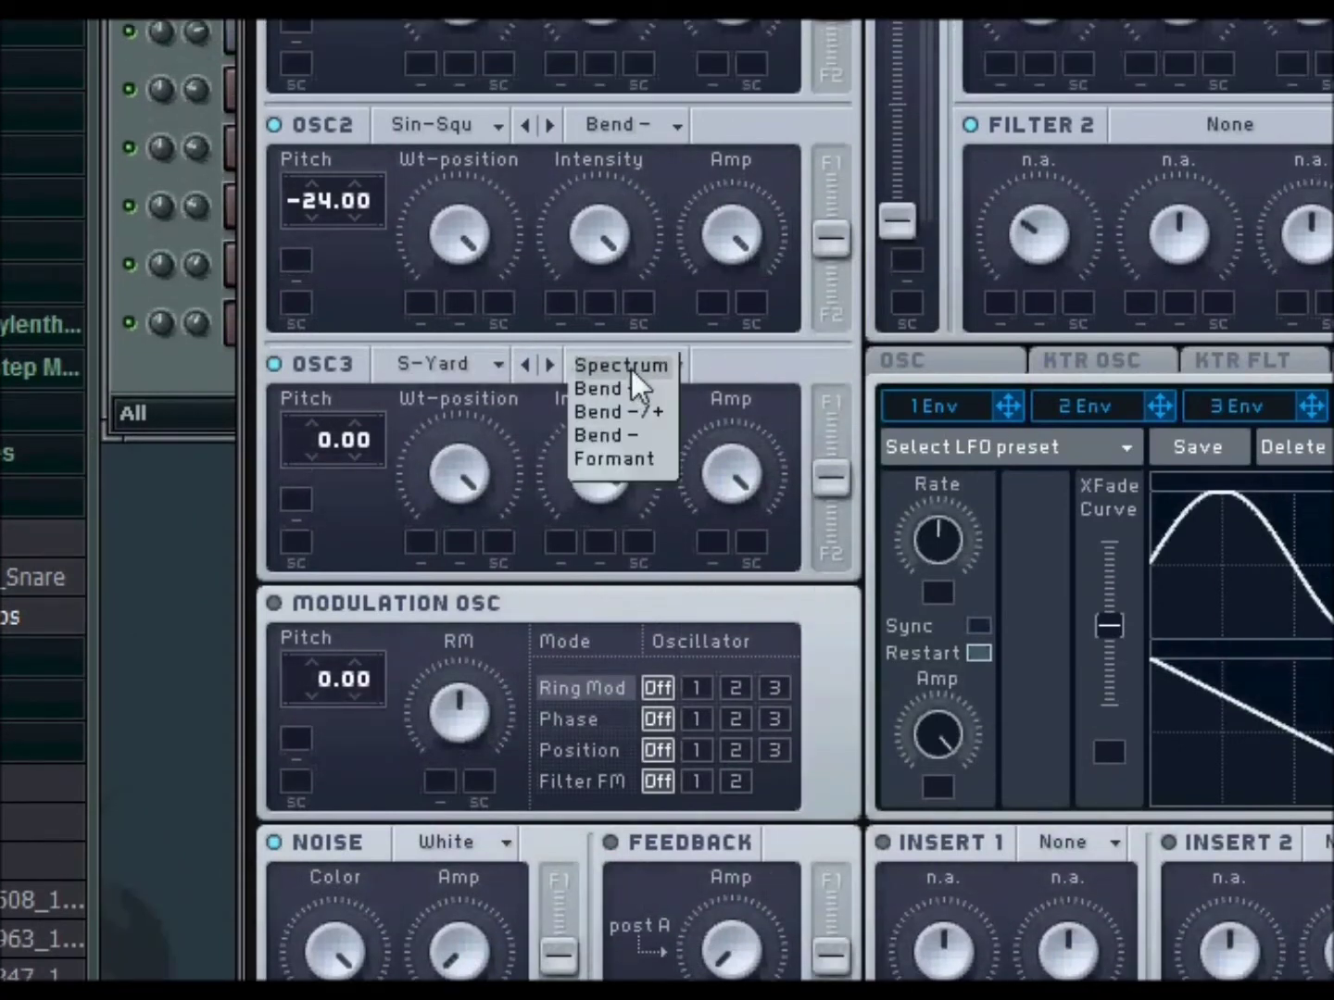
{"action": "left_click", "coordinate": [630, 457]}
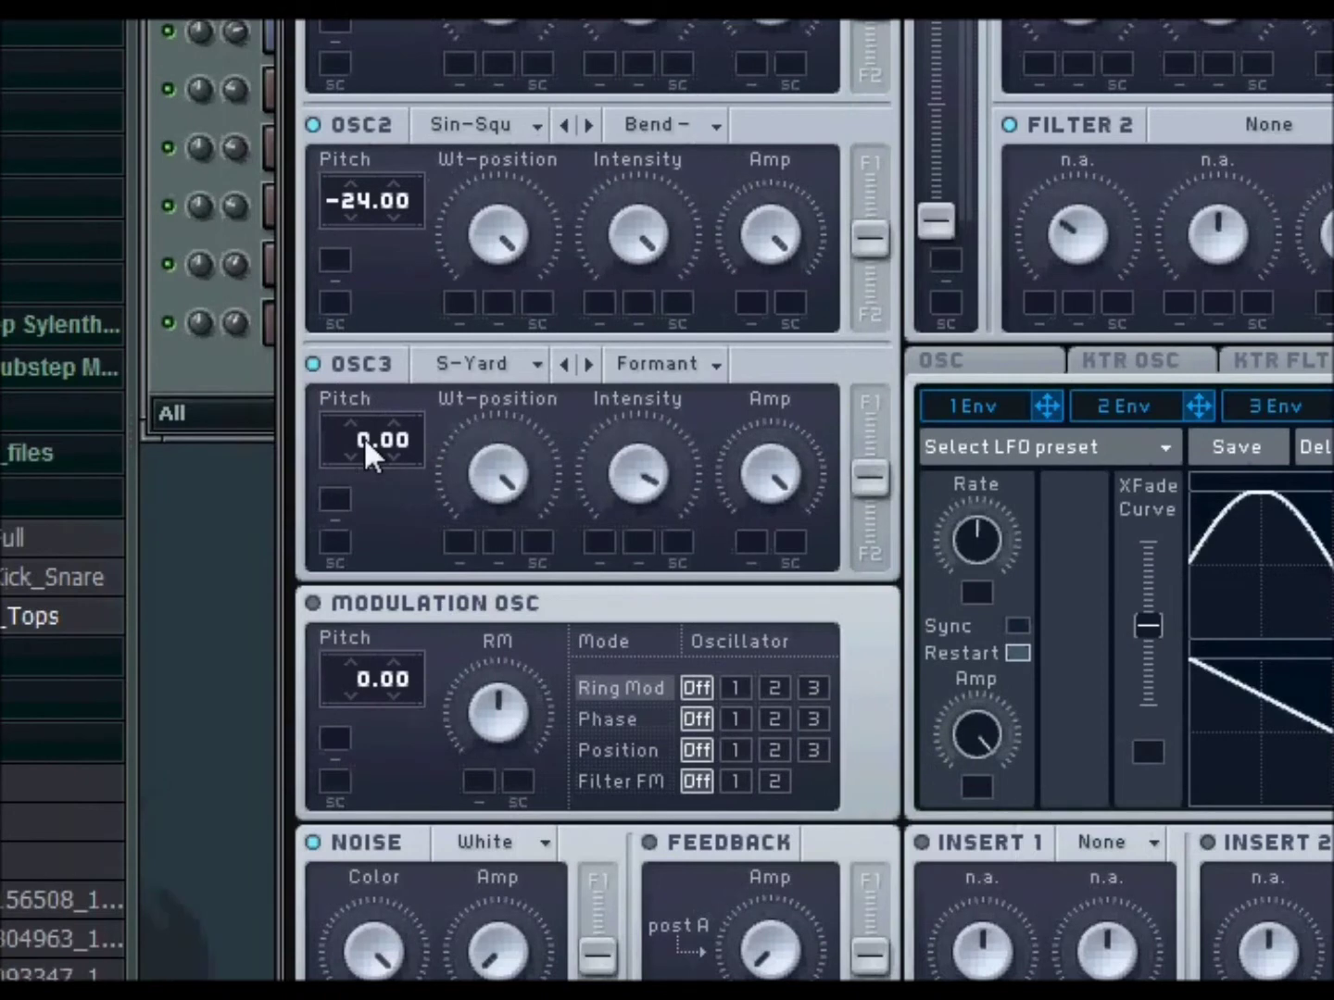
{"action": "mouse_move", "coordinate": [366, 508]}
{"action": "left_mouse_down"}
{"action": "mouse_move", "coordinate": [371, 543]}
{"action": "mouse_move", "coordinate": [367, 529]}
{"action": "left_mouse_up"}
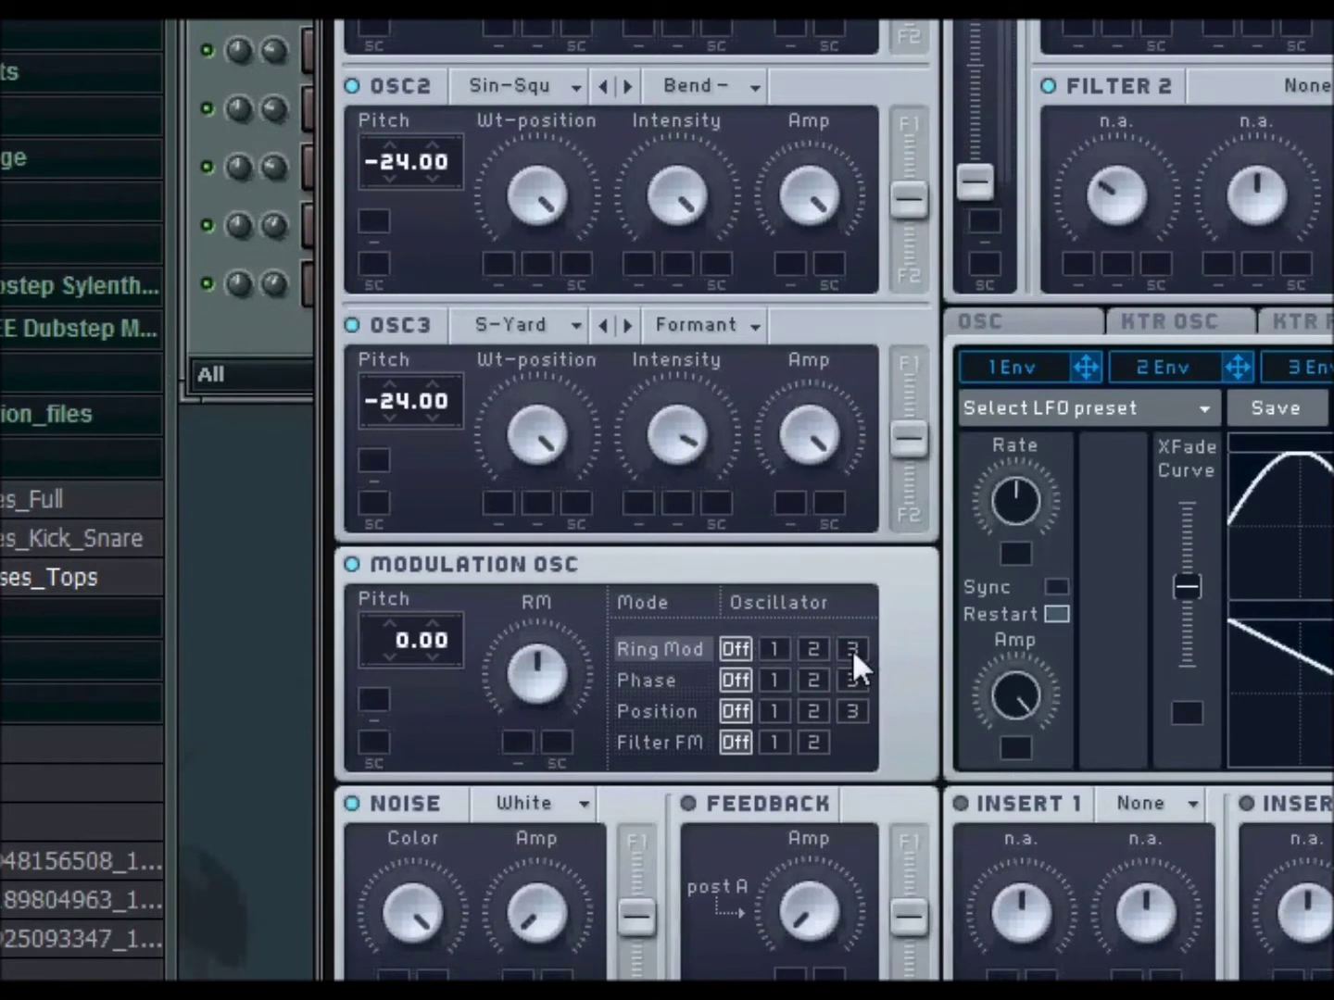
{"action": "left_click", "coordinate": [851, 687]}
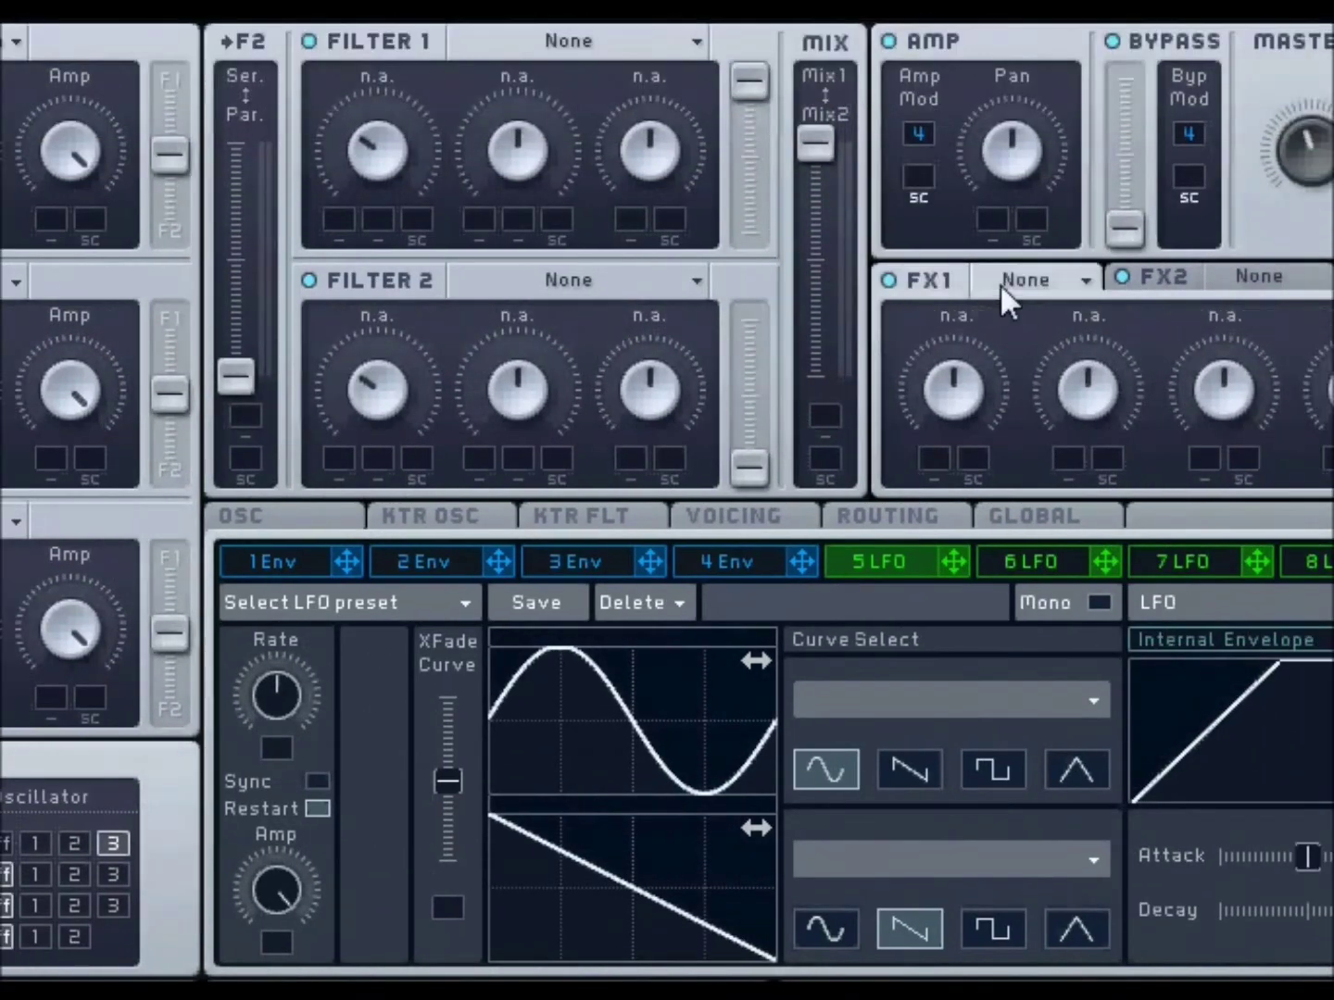
Step: Load Tele Tube into FX1 and Dimension Expander into FX2
{"action": "left_click", "coordinate": [1037, 164]}
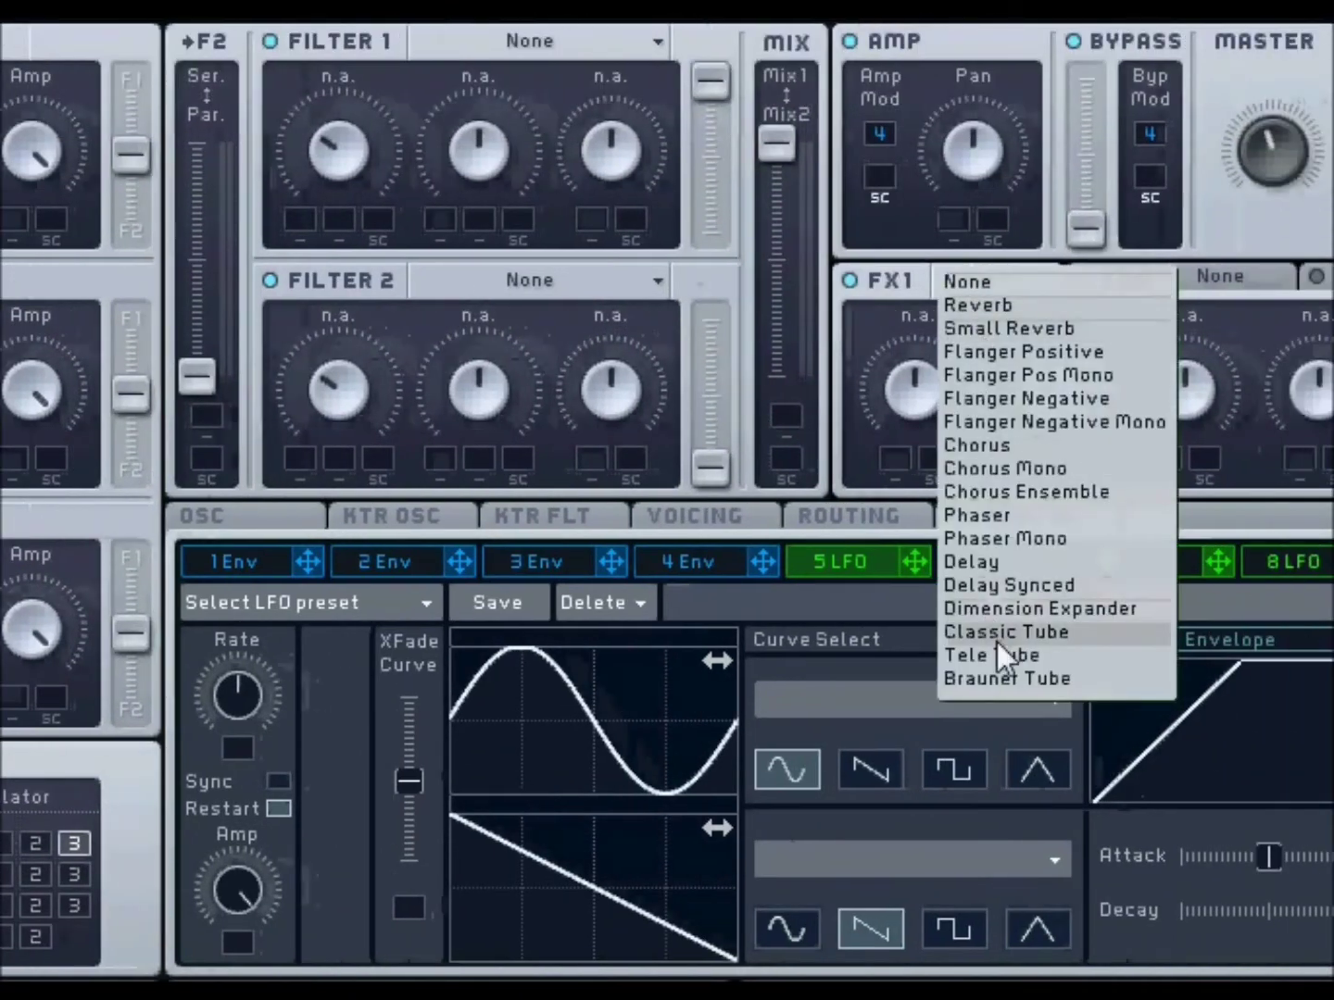
{"action": "left_click", "coordinate": [1032, 655]}
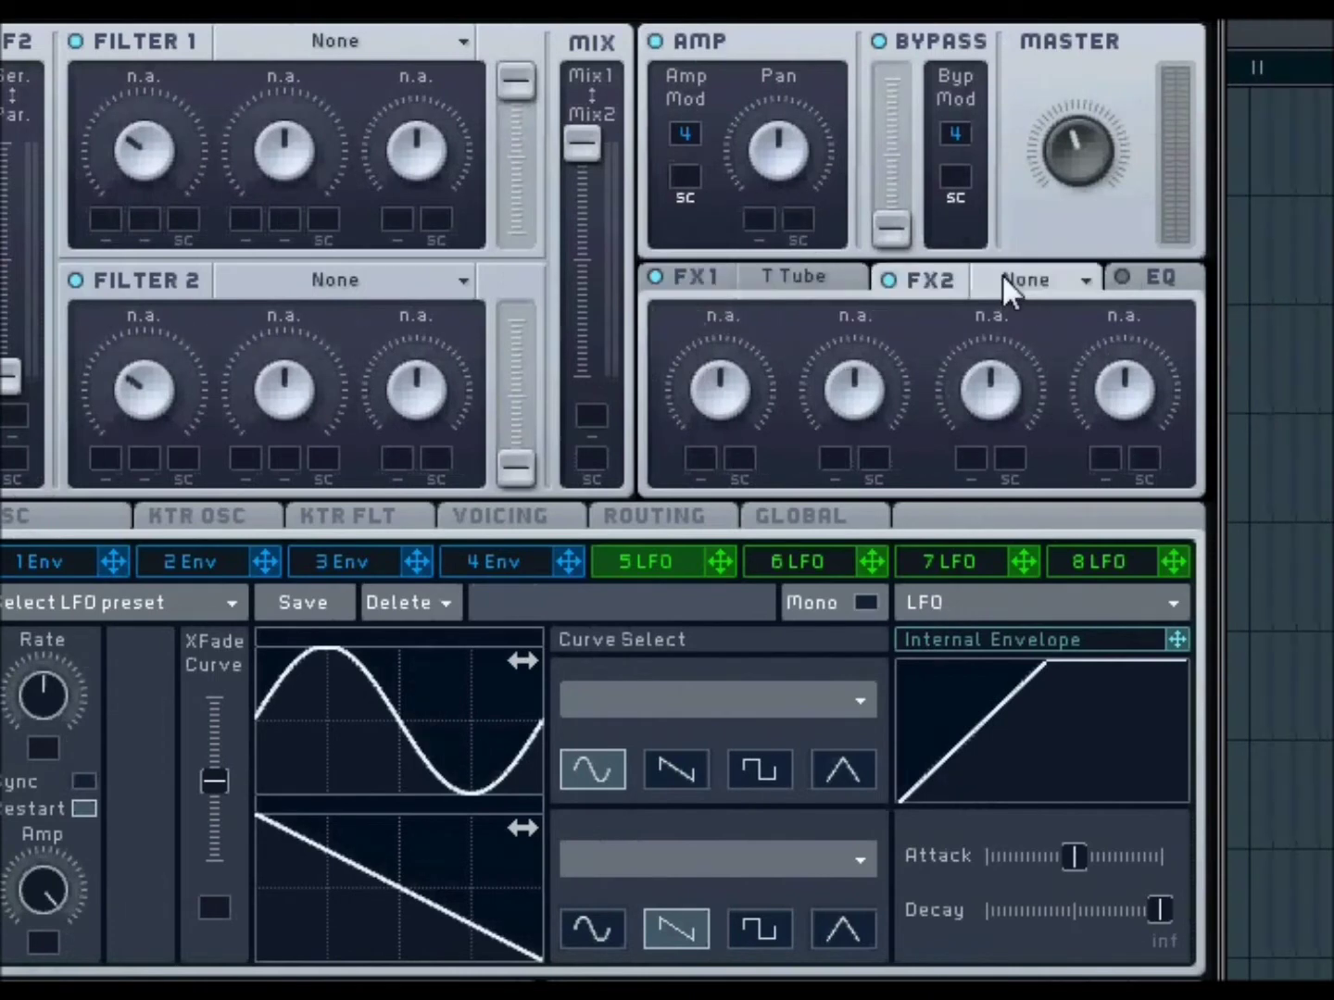
{"action": "left_click", "coordinate": [1079, 276]}
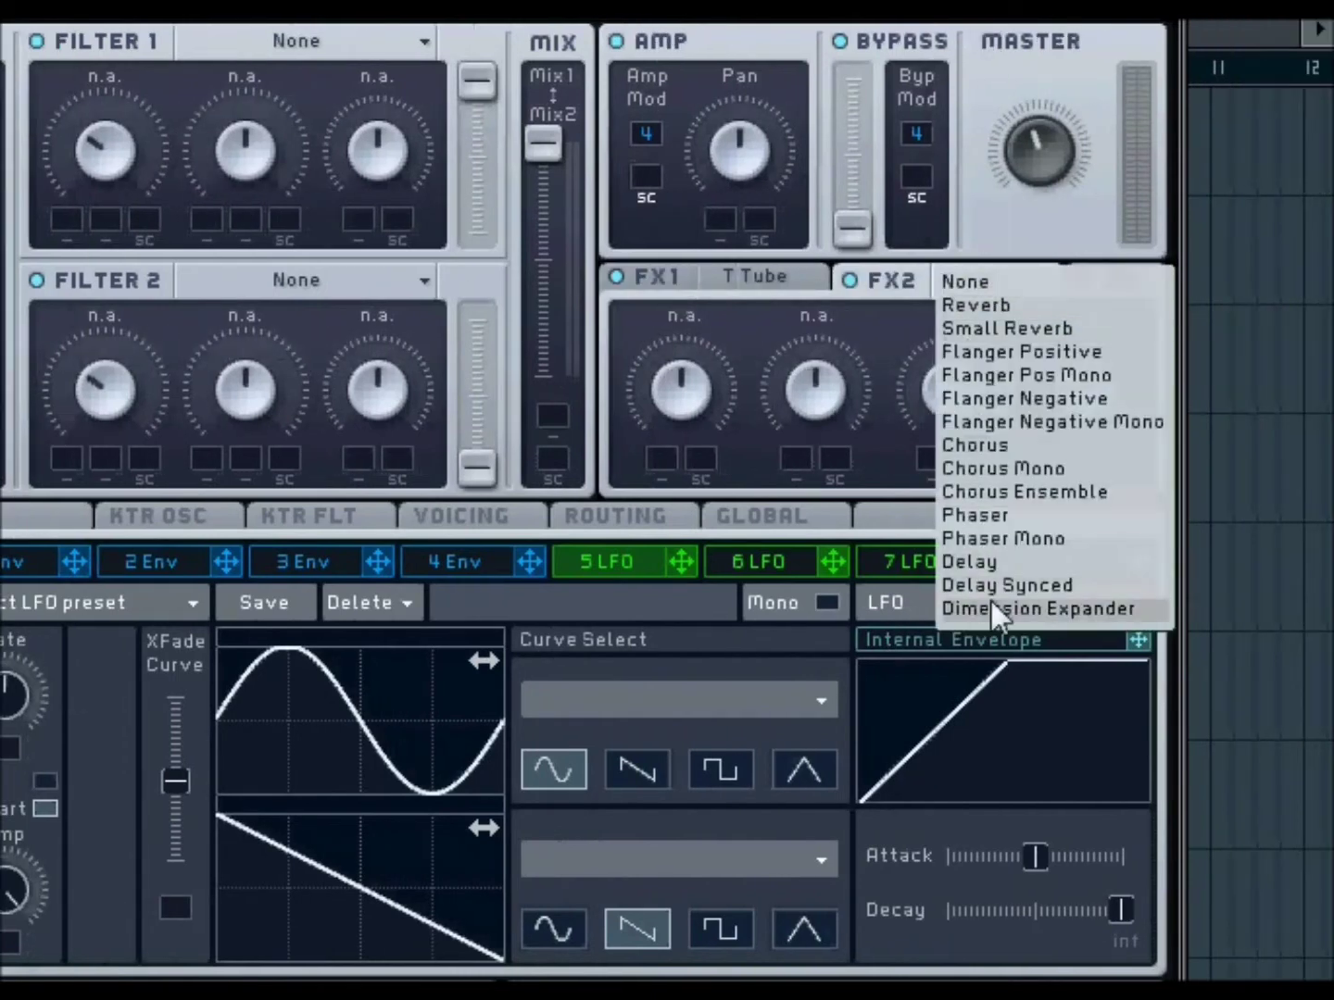
{"action": "left_click", "coordinate": [1030, 605]}
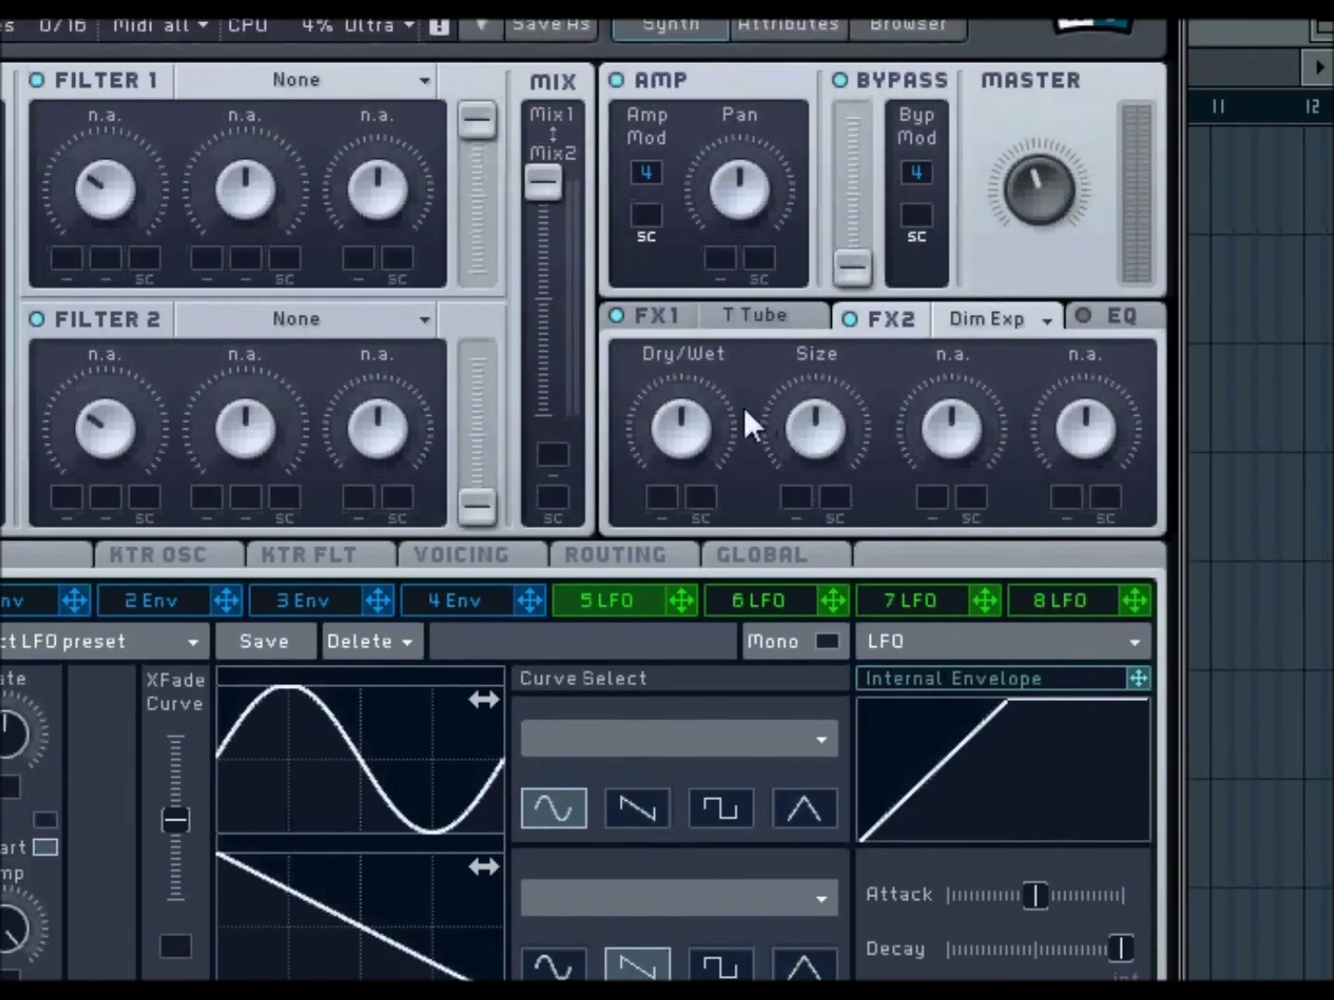
Step: Lower the Dimension Expander's Dry/Wet and Size, and boost the EQ High Shelf
{"action": "left_click_drag", "start_coordinate": [702, 429], "coordinate": [702, 463]}
{"action": "left_click_drag", "start_coordinate": [817, 437], "coordinate": [817, 470]}
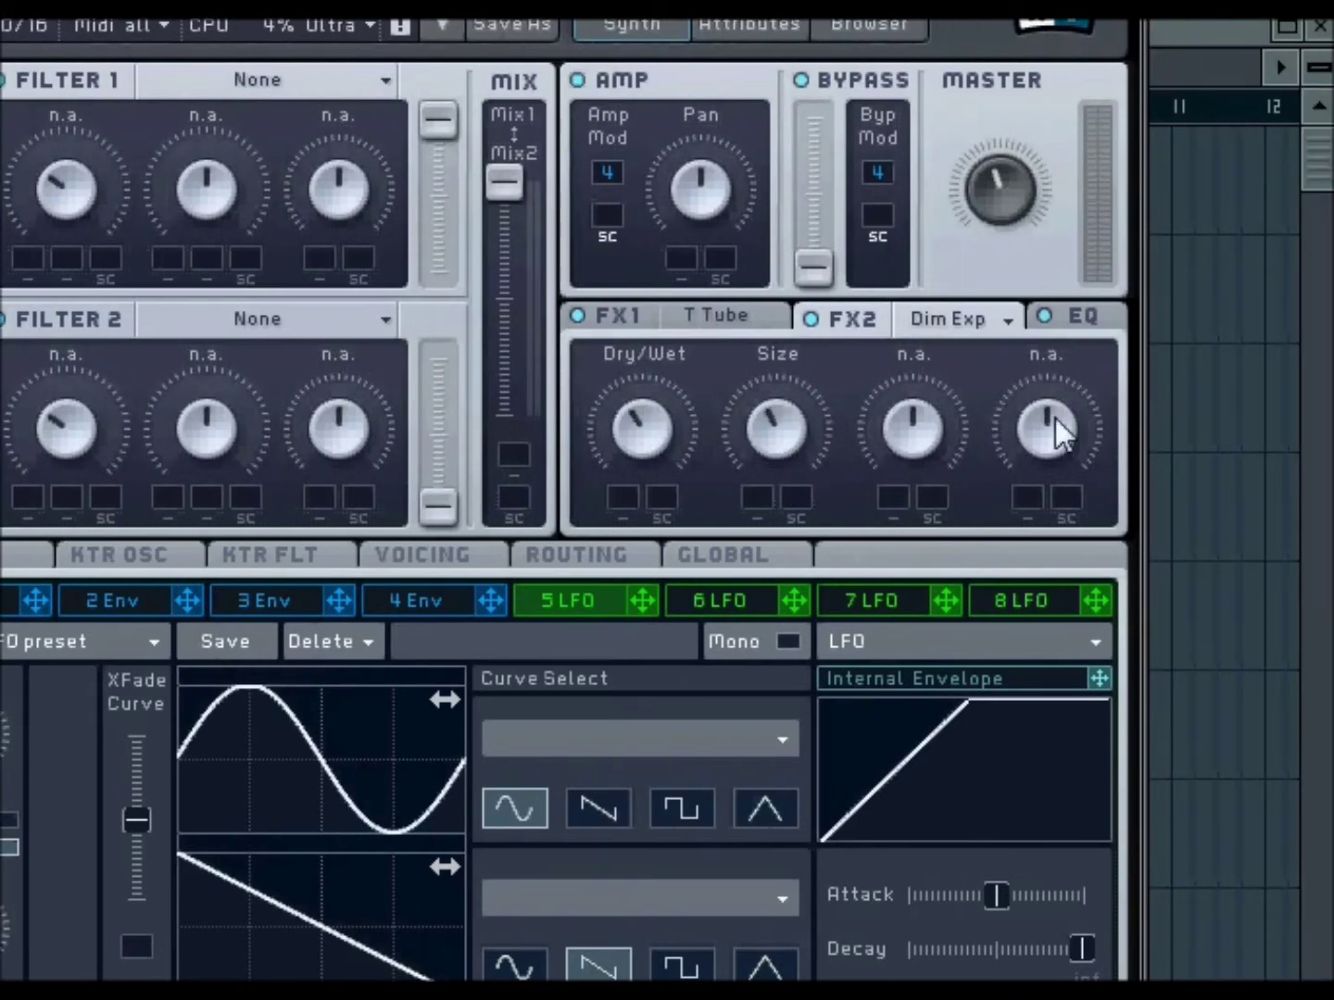
{"action": "left_click", "coordinate": [1071, 320]}
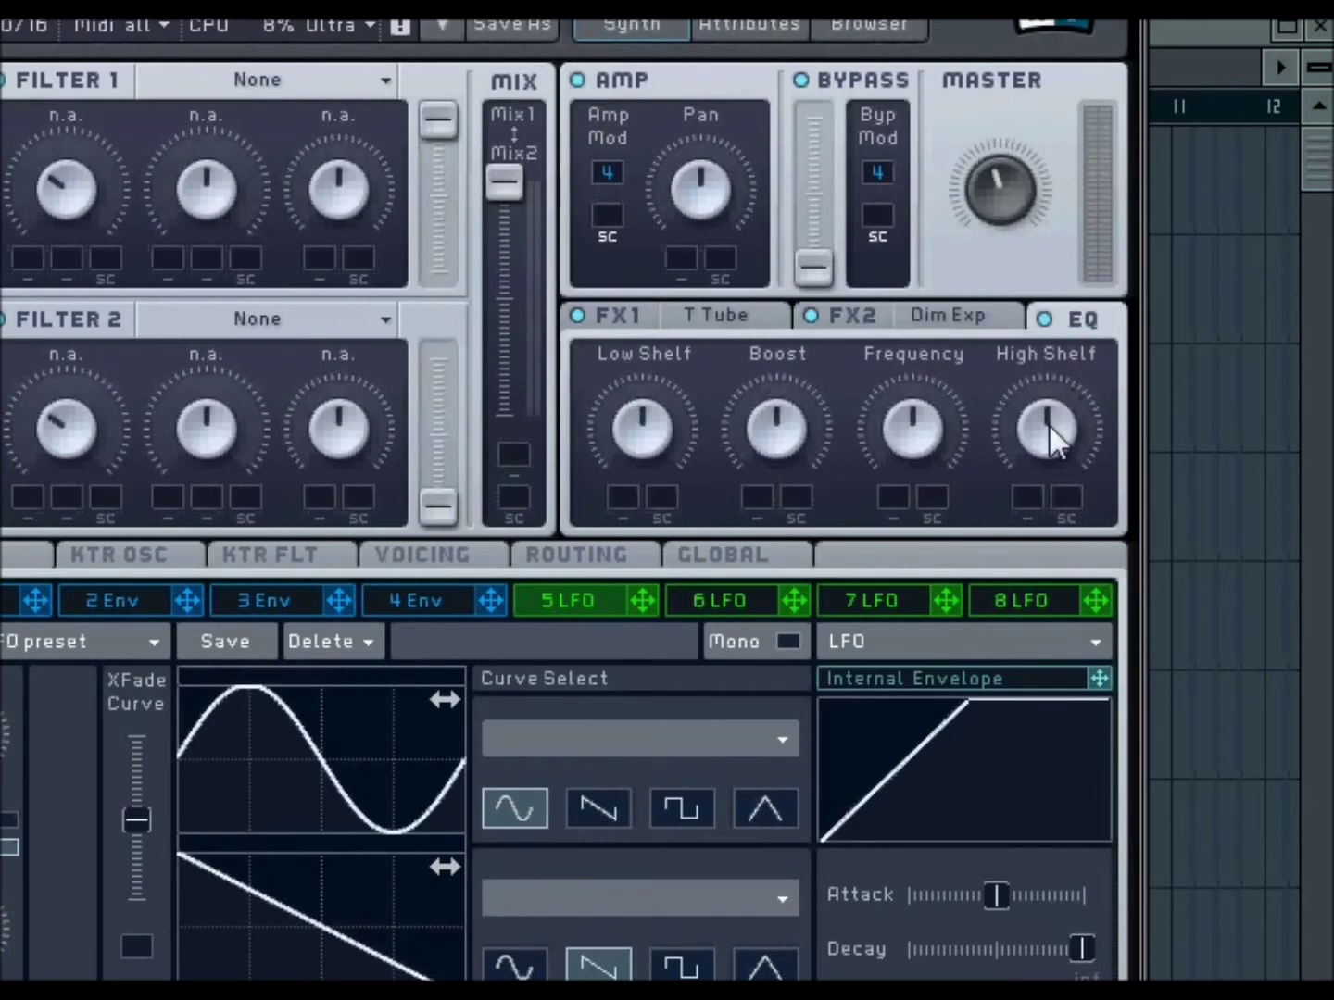
{"action": "left_click_drag", "start_coordinate": [1050, 426], "coordinate": [1049, 398]}
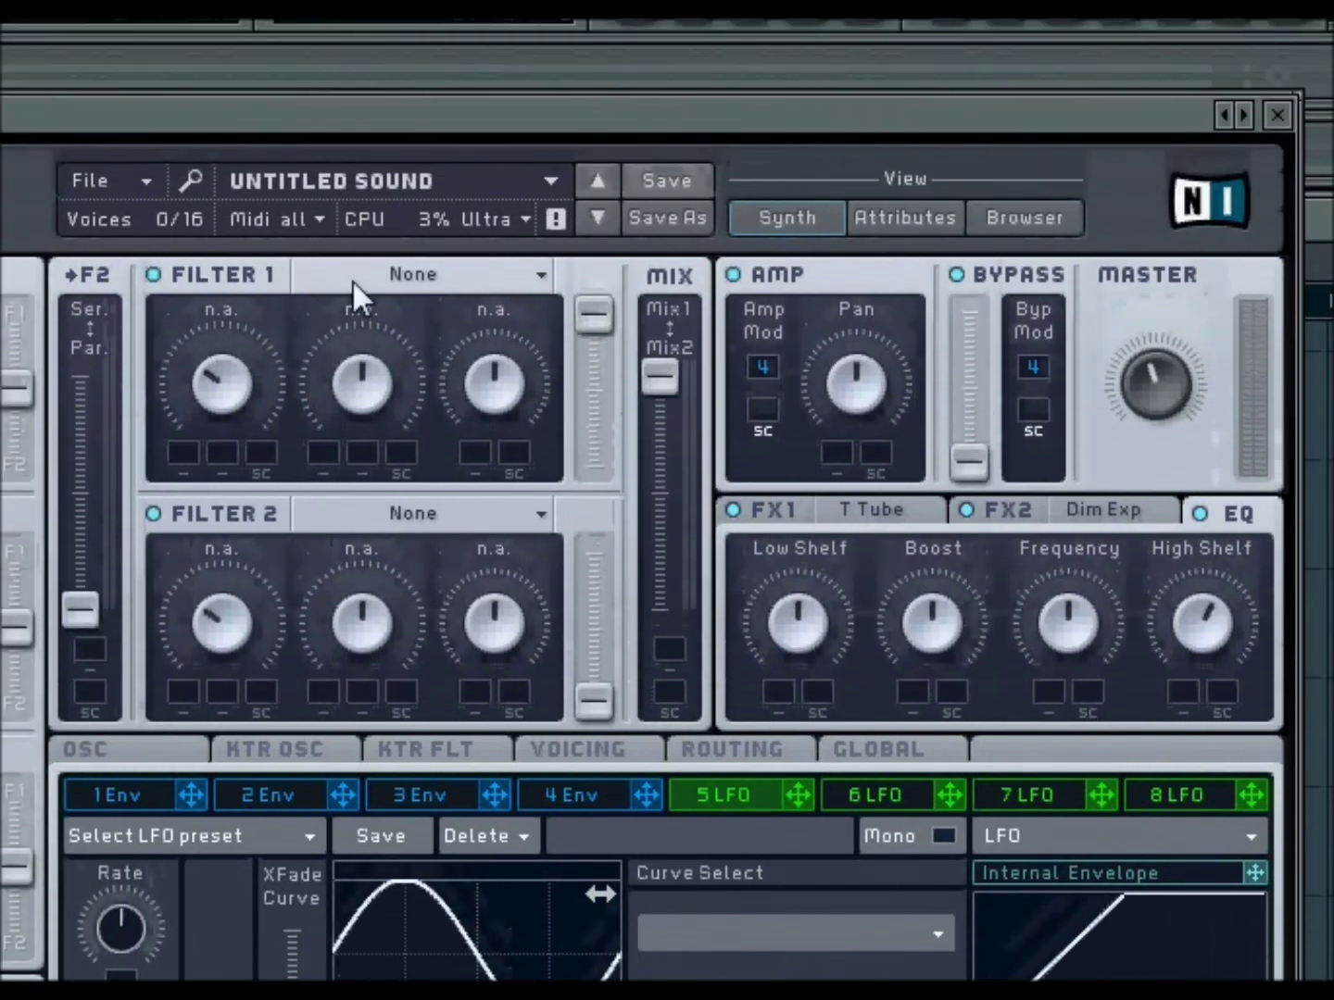
Step: Make Filter 1 a Scream filter and raise its cutoff
{"action": "left_click", "coordinate": [352, 280]}
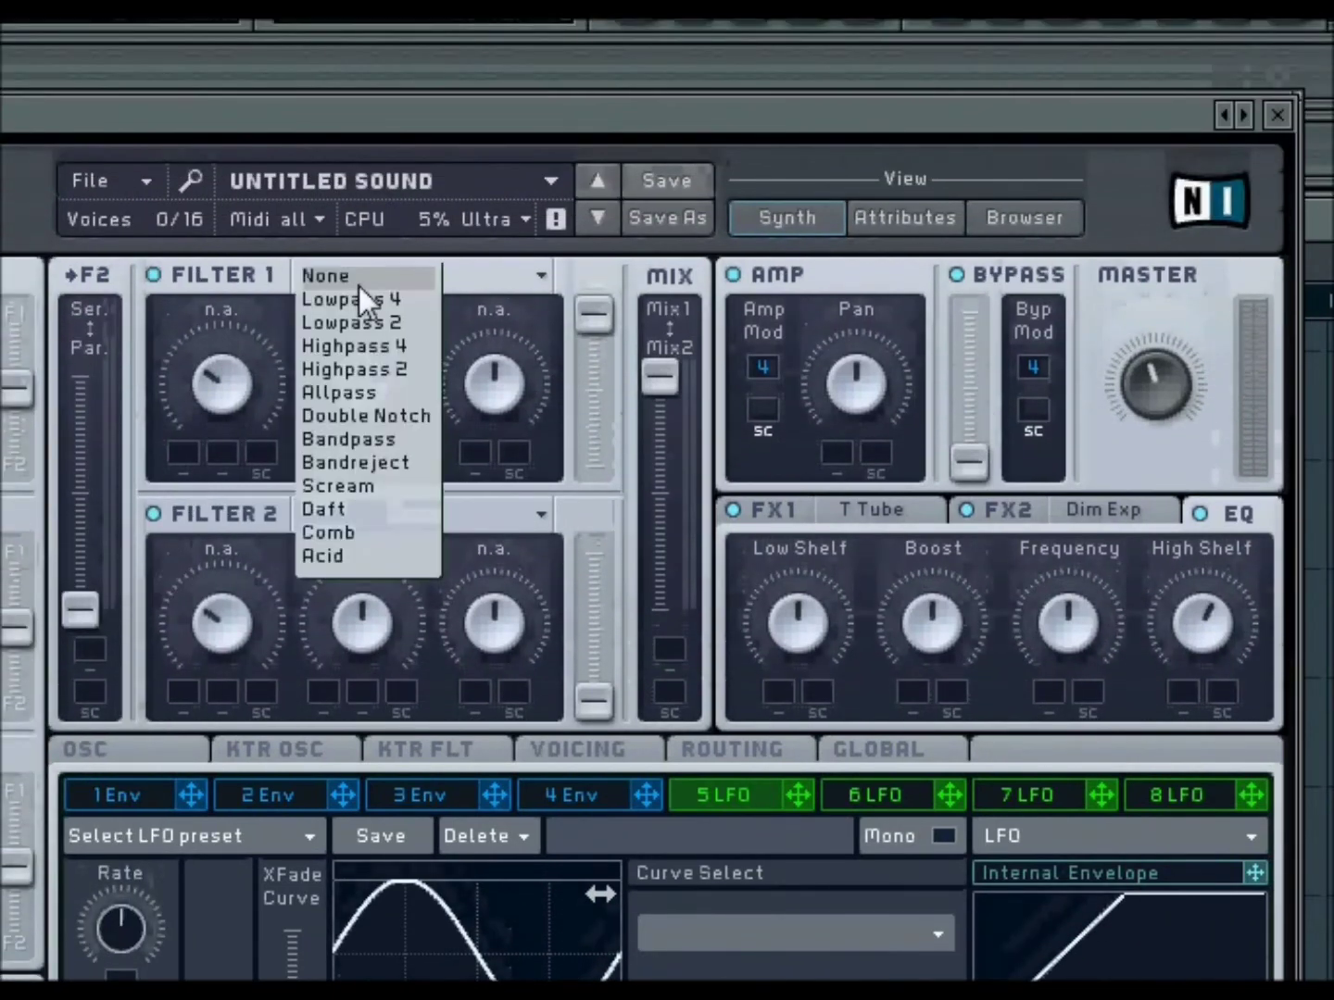
{"action": "left_click", "coordinate": [379, 480]}
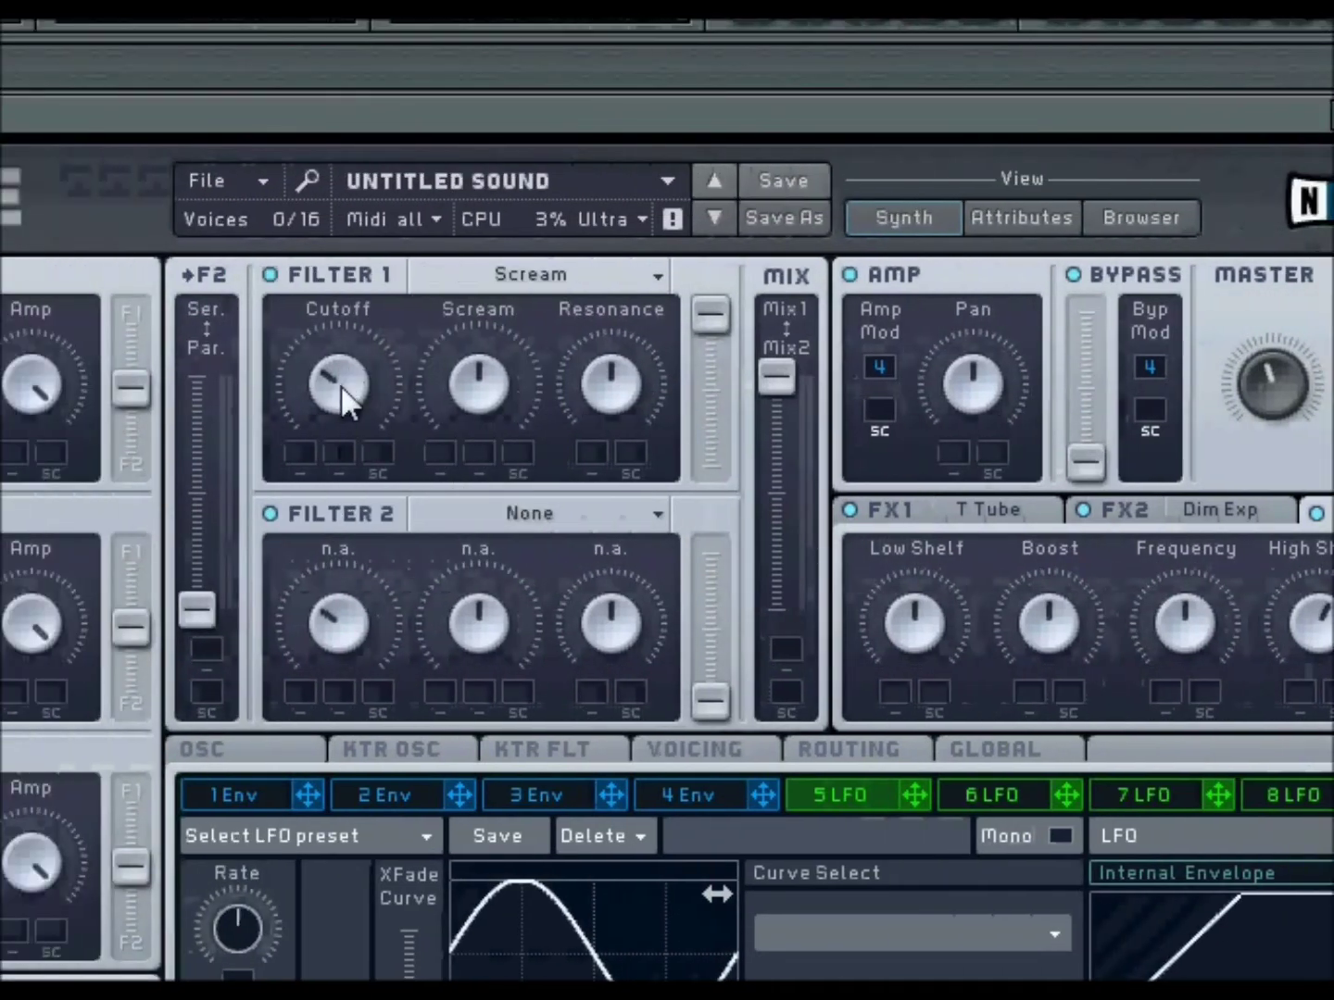
{"action": "left_click_drag", "start_coordinate": [347, 326], "coordinate": [342, 254]}
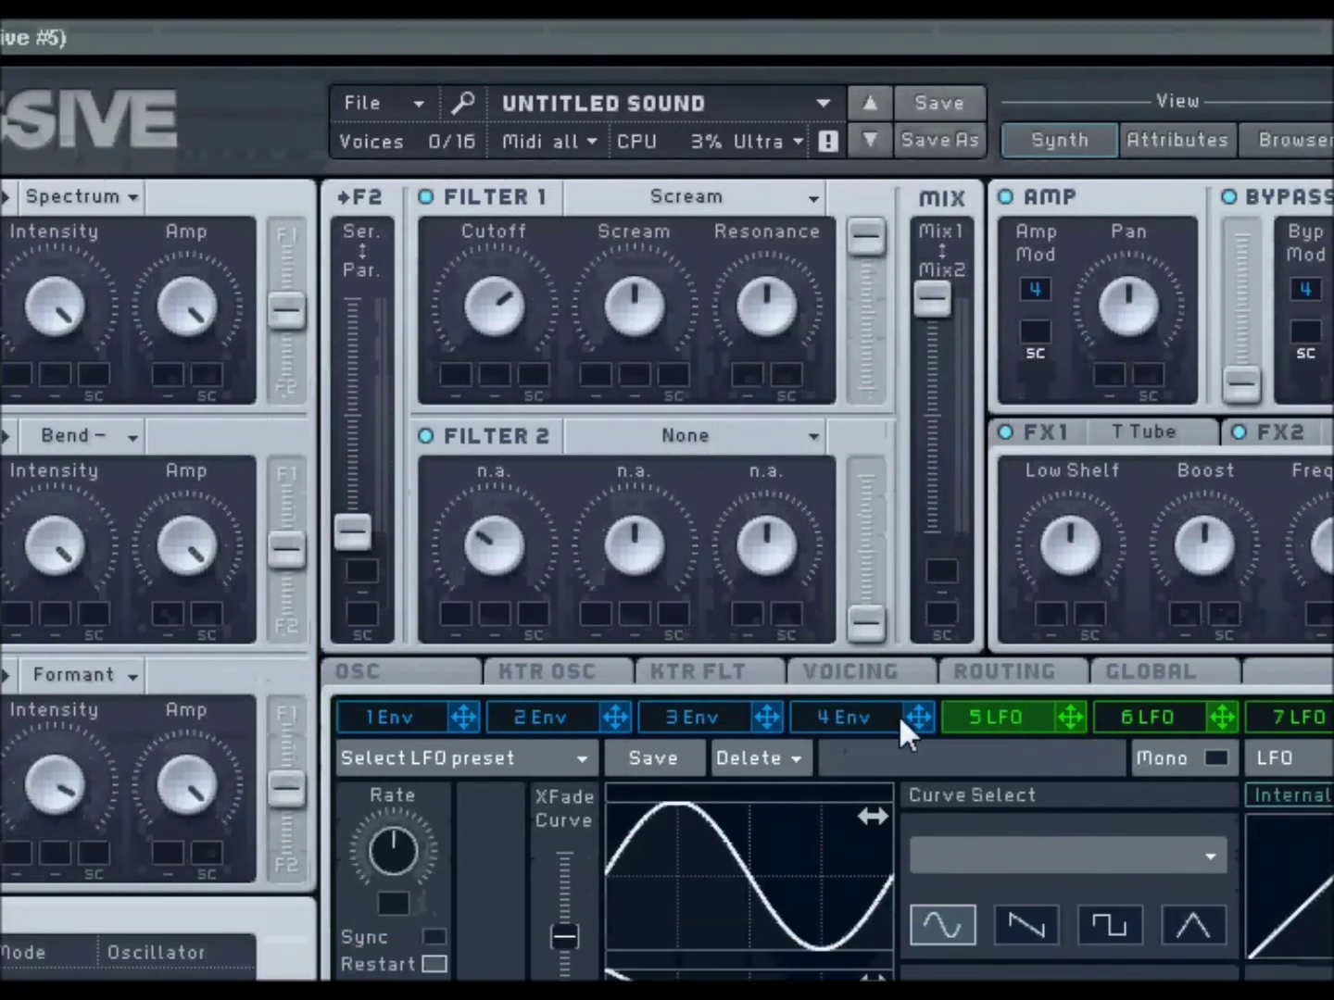
Step: Set voicing to Monorotate with Legato Triller and 10 unison voices
{"action": "left_click", "coordinate": [846, 675]}
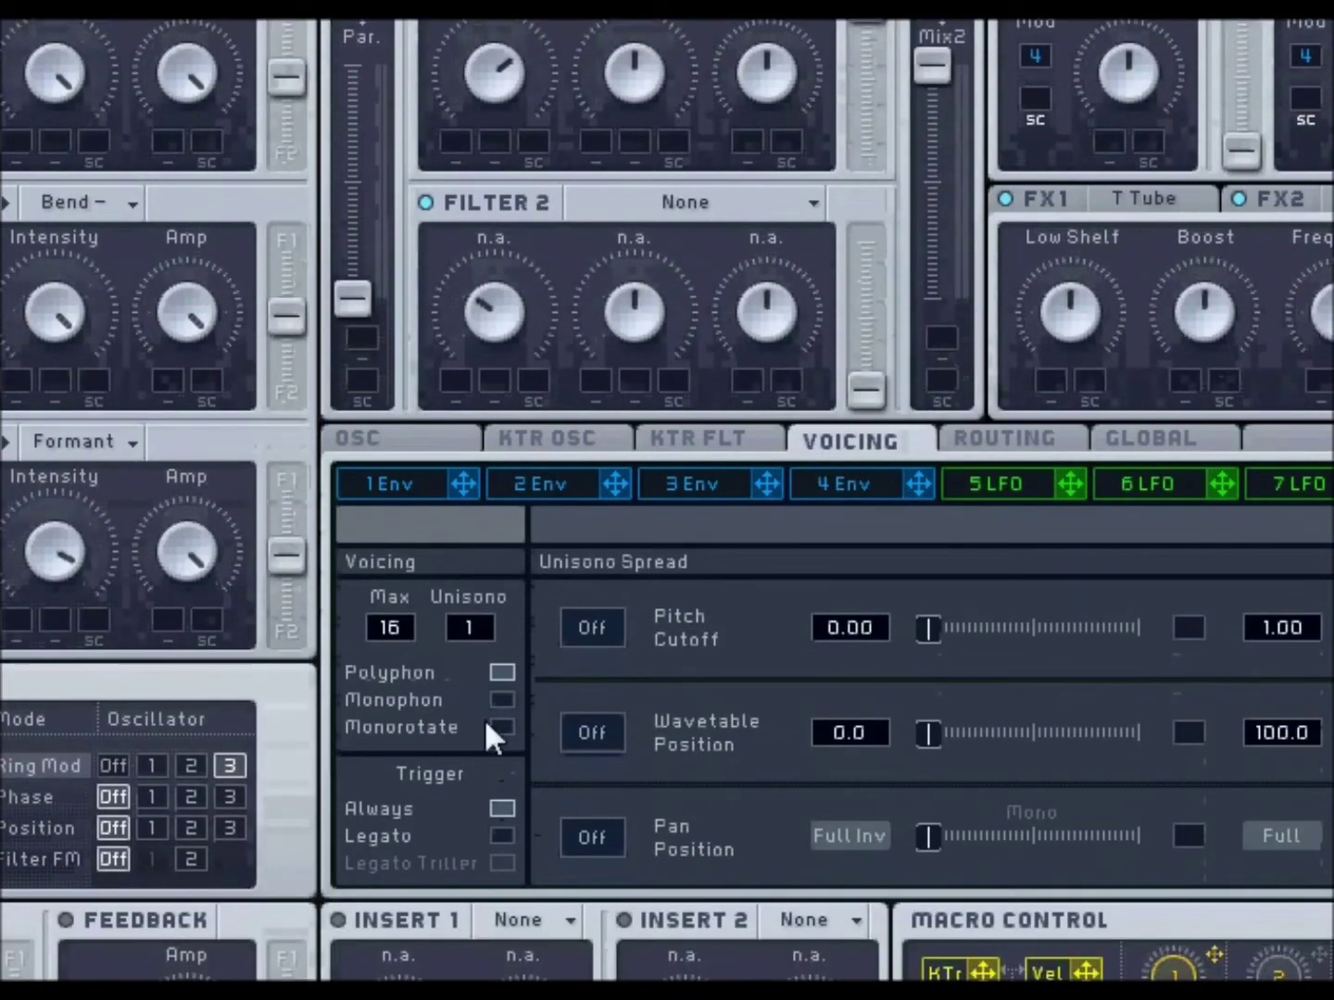
{"action": "left_click", "coordinate": [501, 727]}
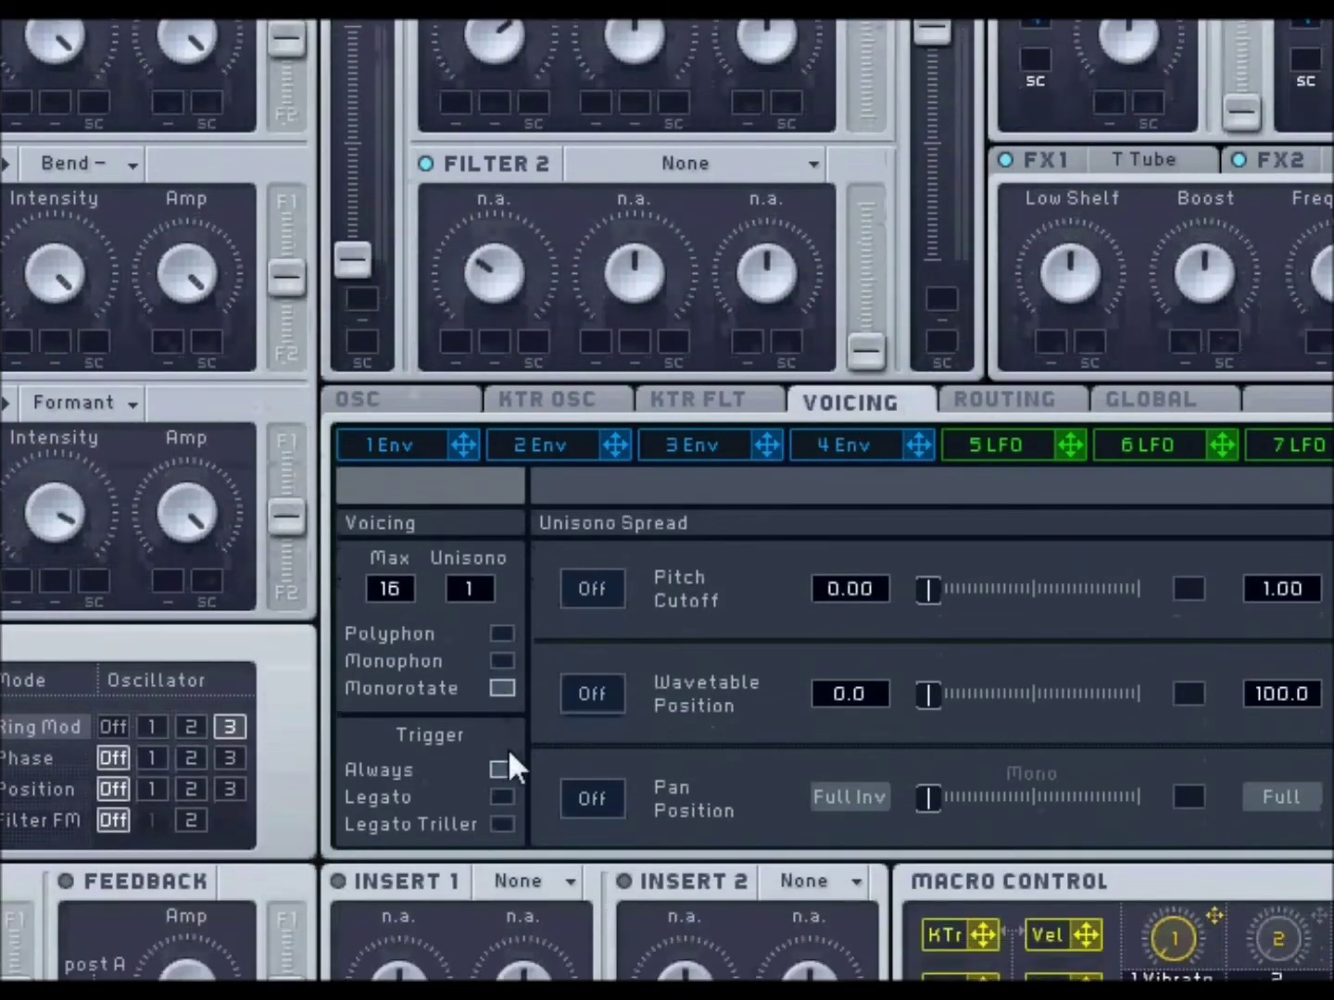
{"action": "left_click", "coordinate": [504, 862]}
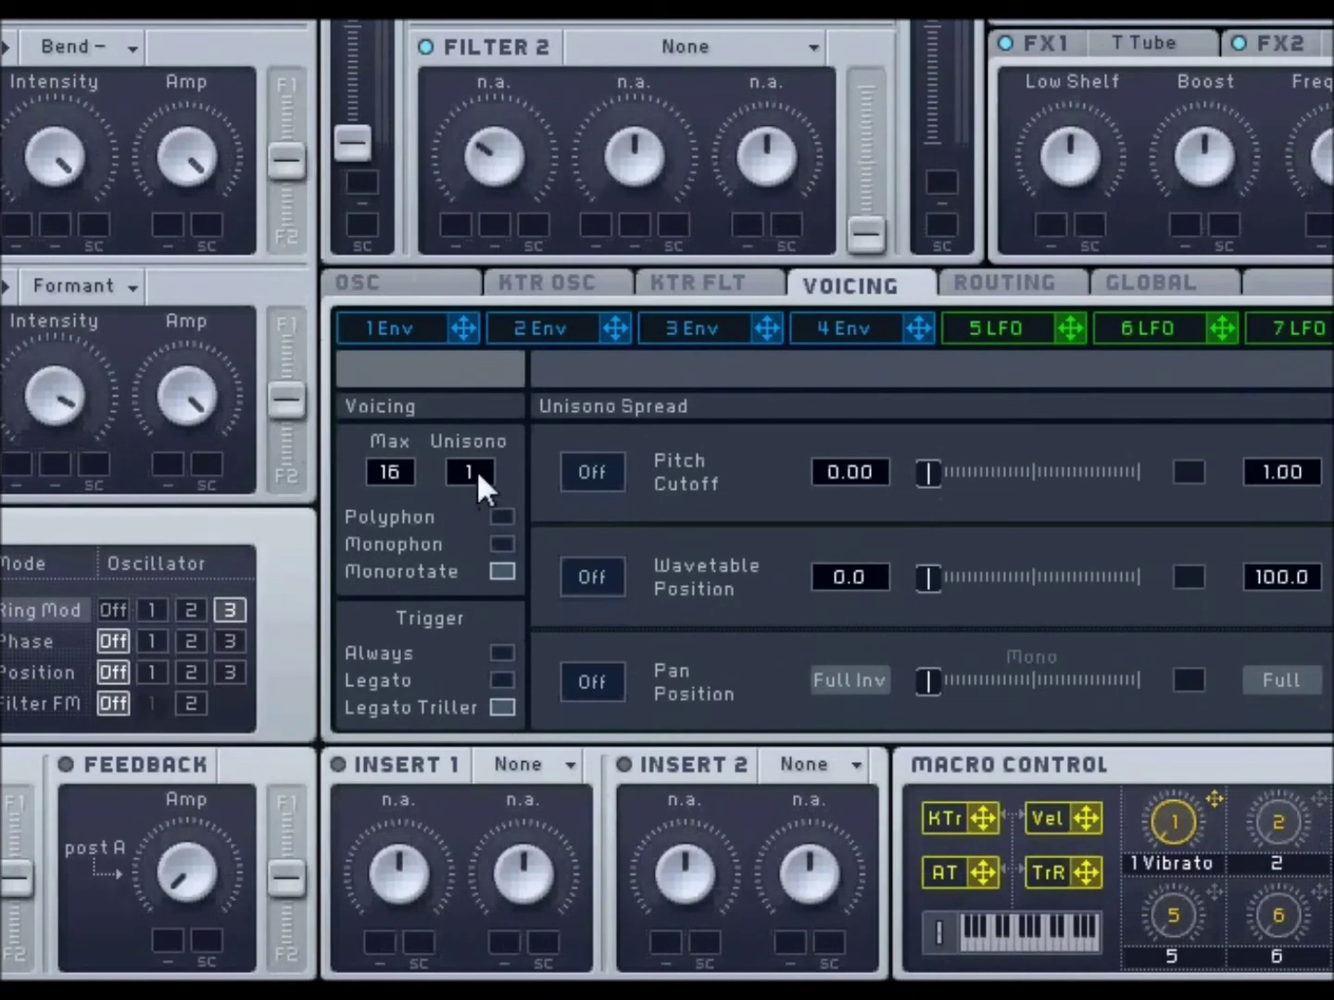
{"action": "left_click_drag", "start_coordinate": [477, 426], "coordinate": [479, 386]}
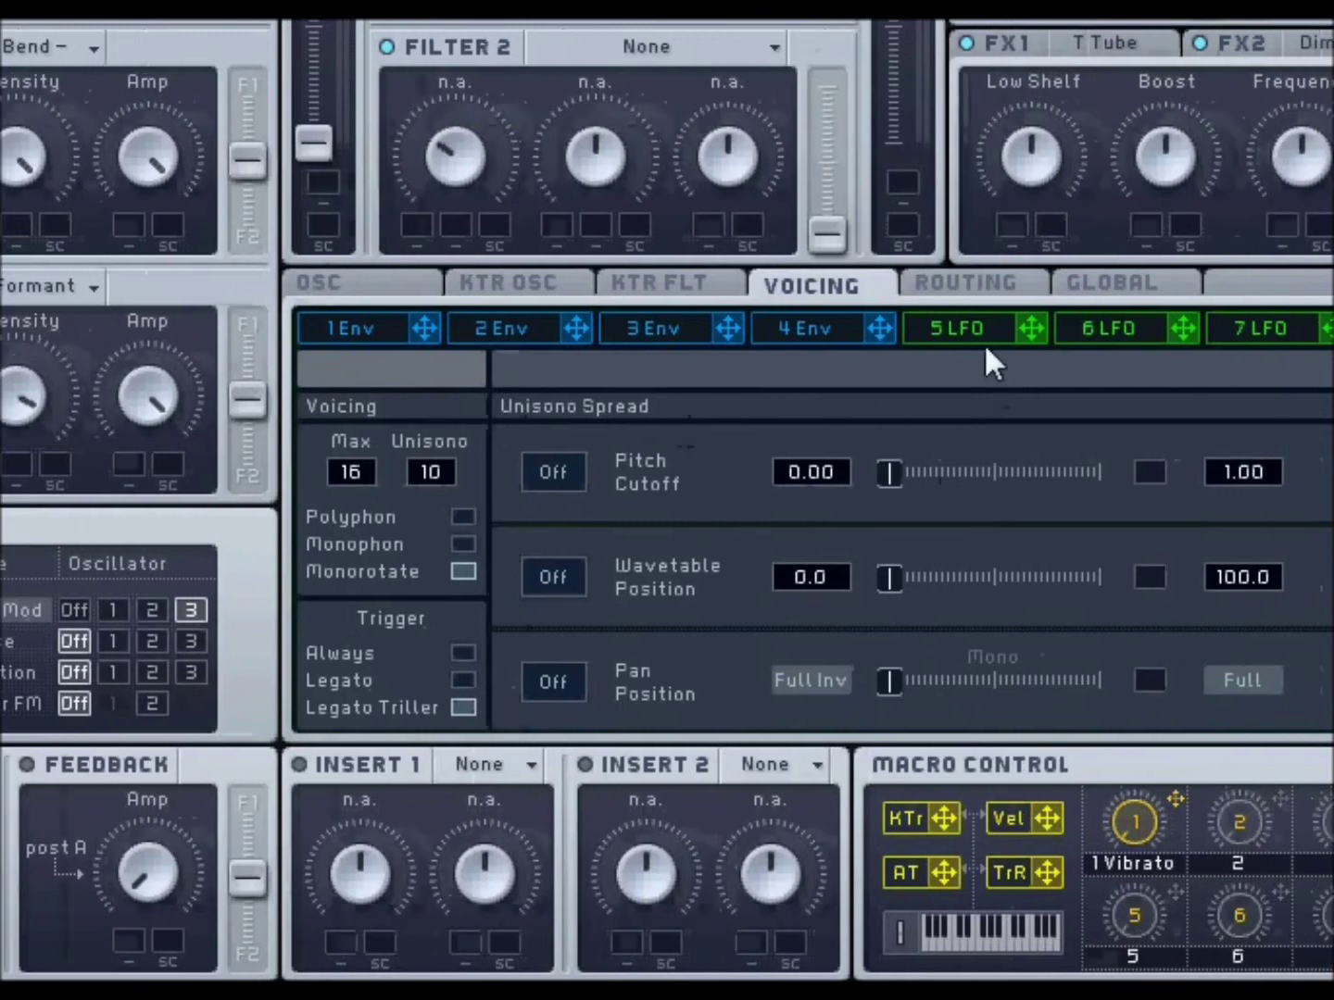
Step: Route LFO 5 to Filter 1's cutoff and OSC3's pitch
{"action": "left_click", "coordinate": [1028, 329]}
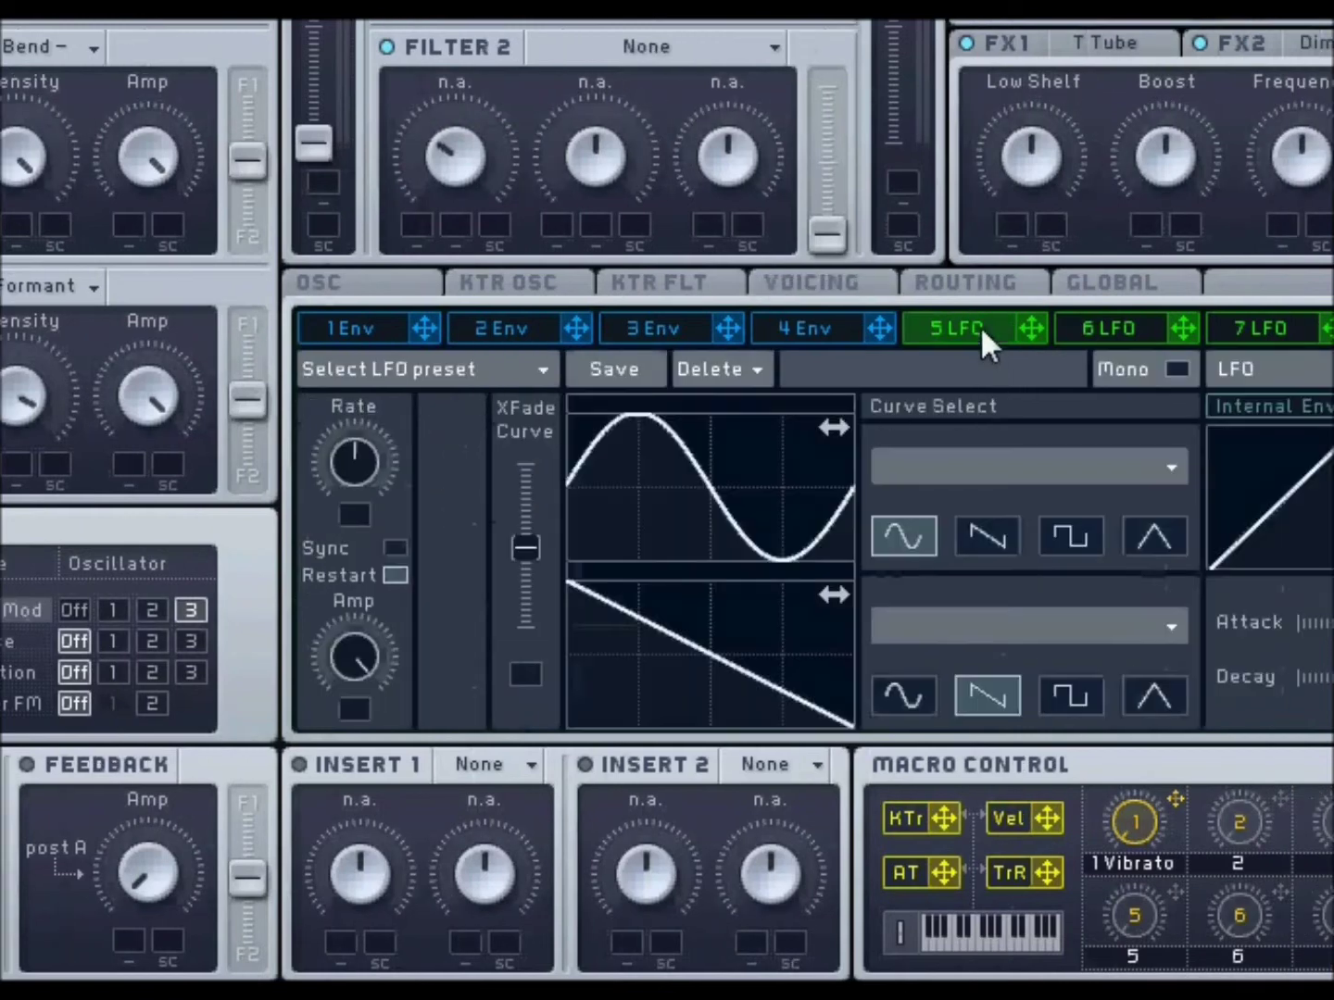
{"action": "left_click_drag", "start_coordinate": [987, 329], "coordinate": [392, 408]}
{"action": "left_click_drag", "start_coordinate": [992, 600], "coordinate": [349, 463]}
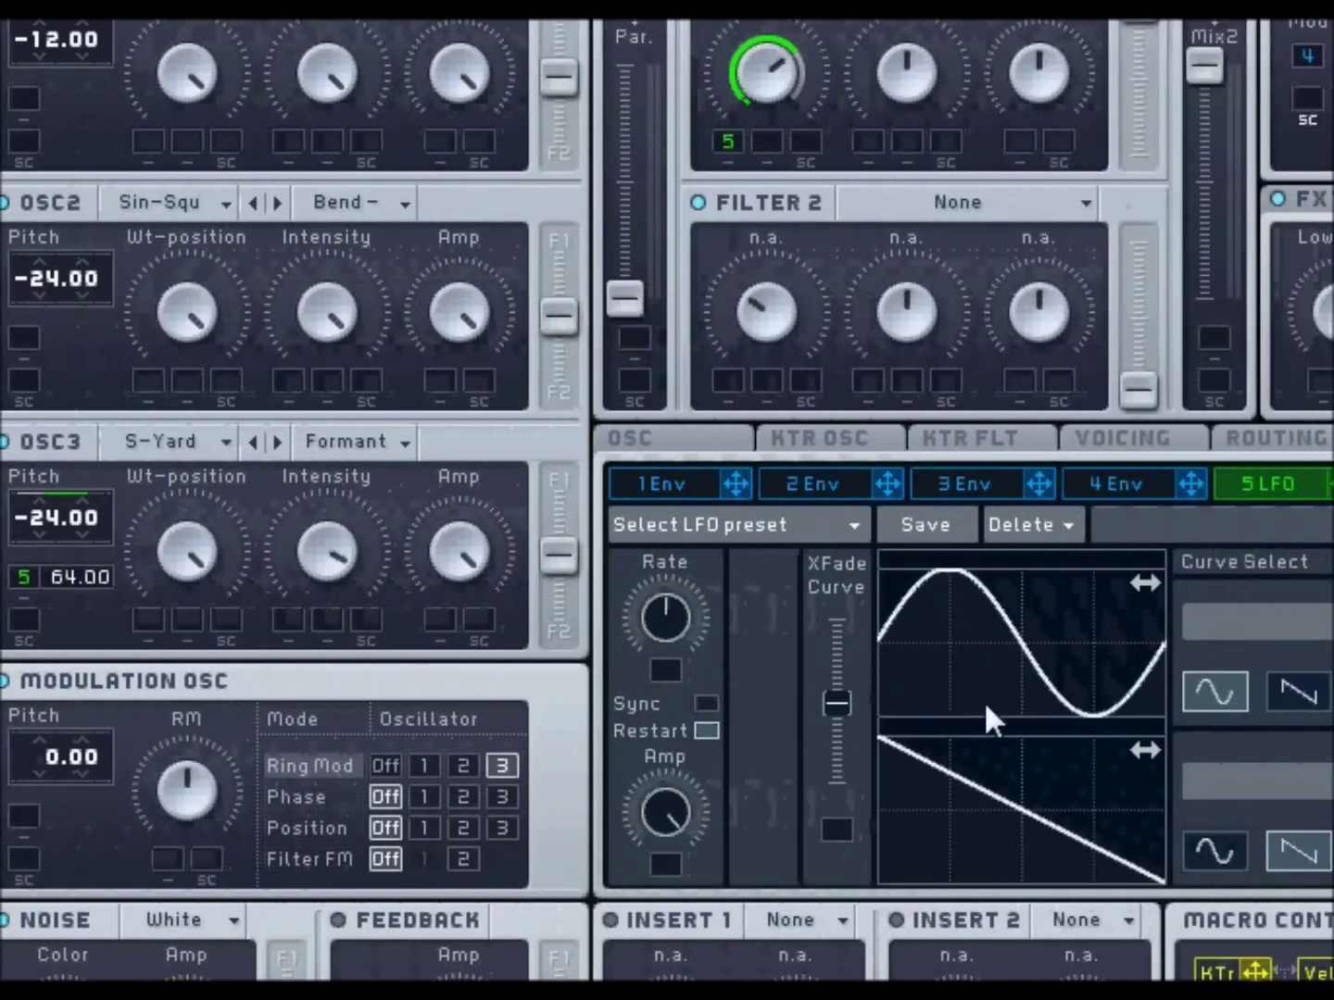
Step: Sync LFO 5 at a 1/4 ratio and lower OSC1's wavetable position
{"action": "left_click", "coordinate": [704, 705]}
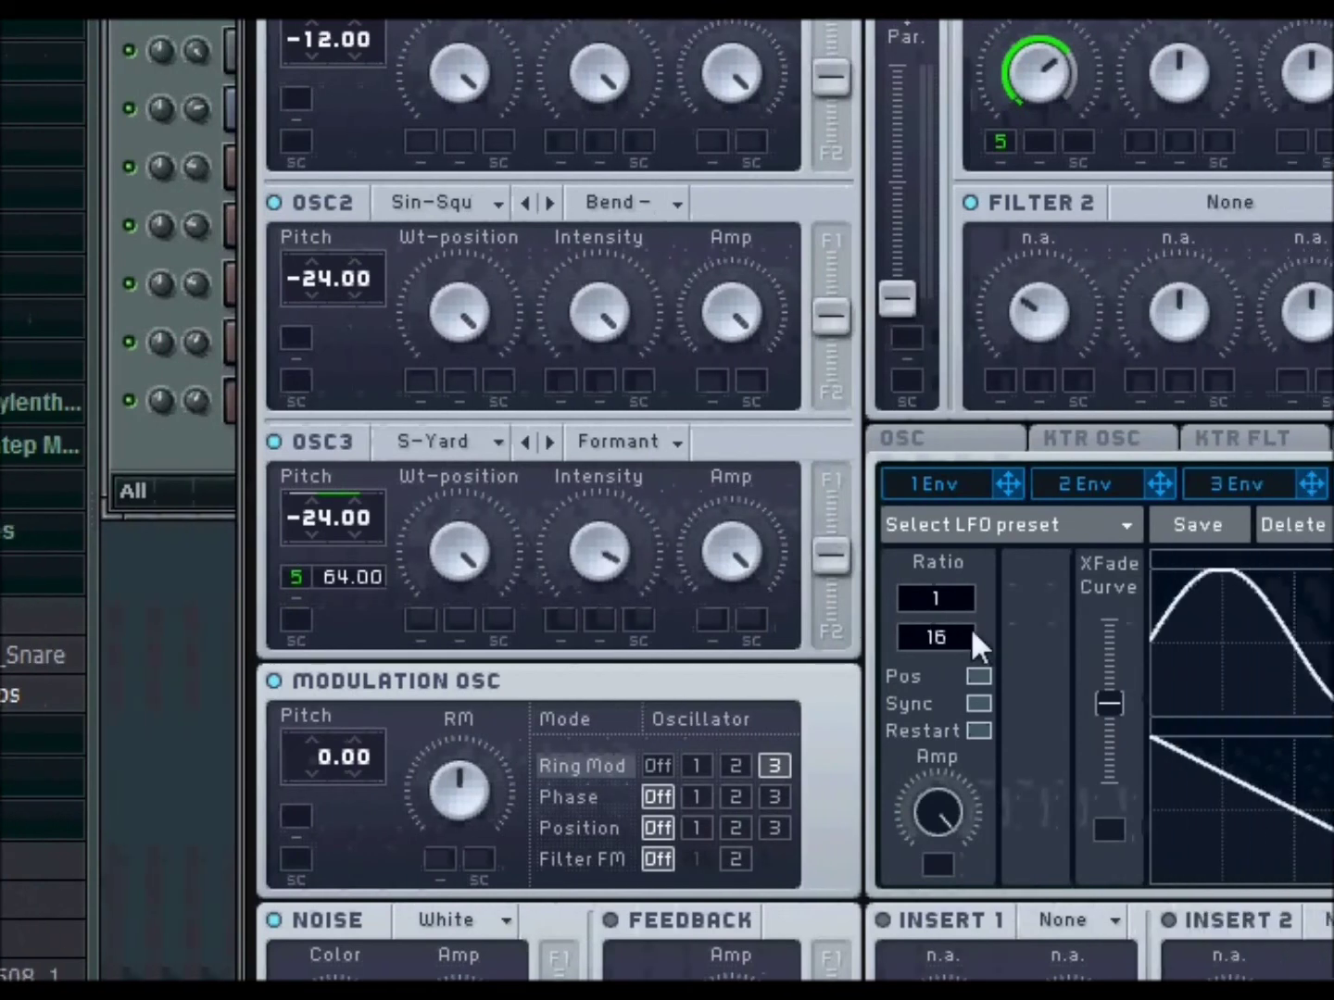
{"action": "left_click_drag", "start_coordinate": [1126, 627], "coordinate": [1102, 654]}
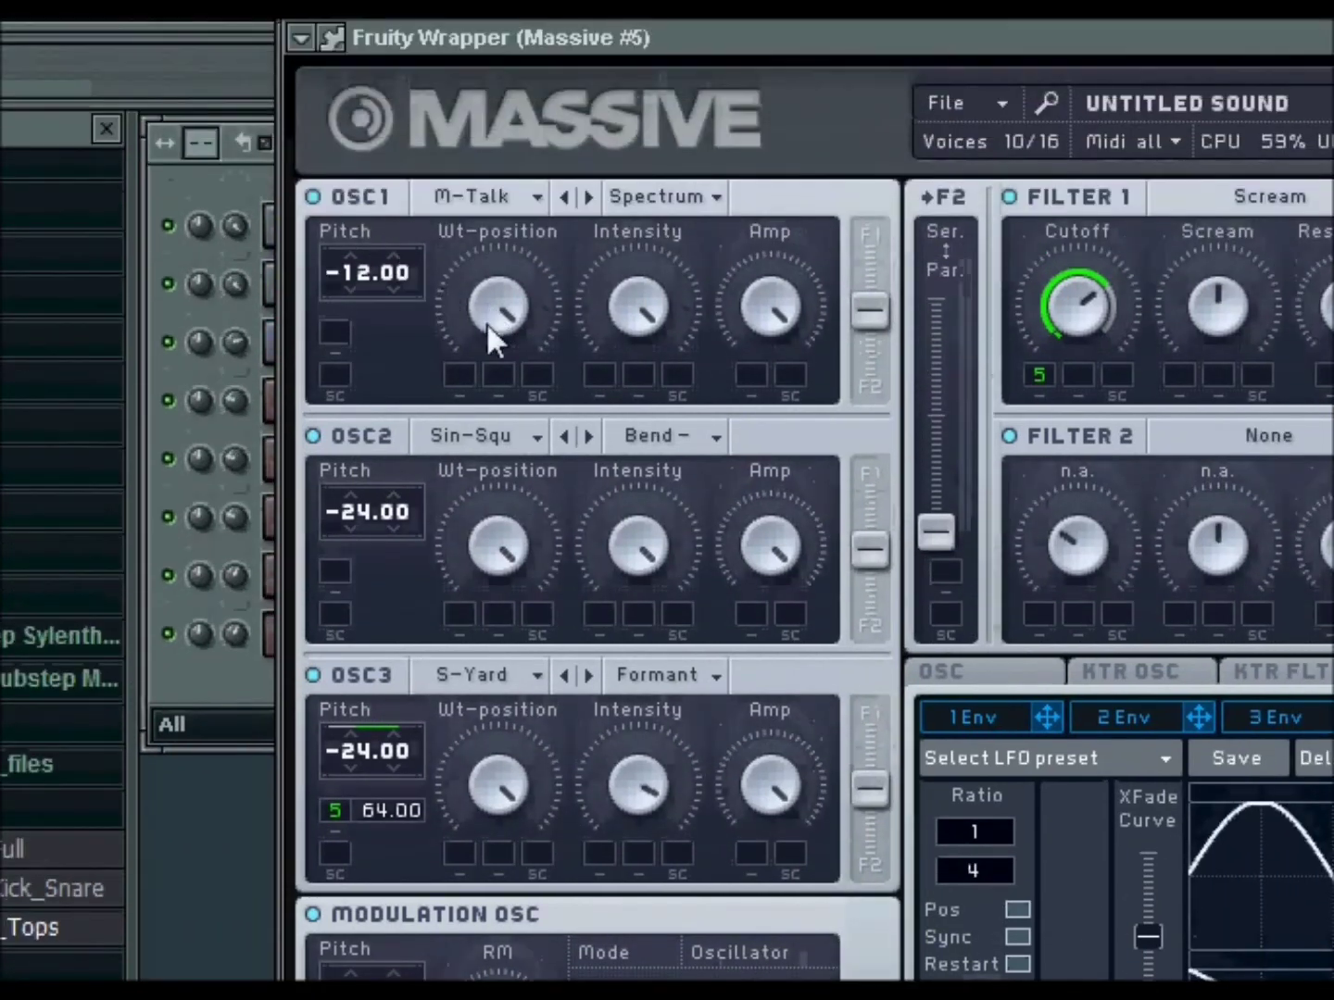
{"action": "left_click_drag", "start_coordinate": [488, 321], "coordinate": [500, 392]}
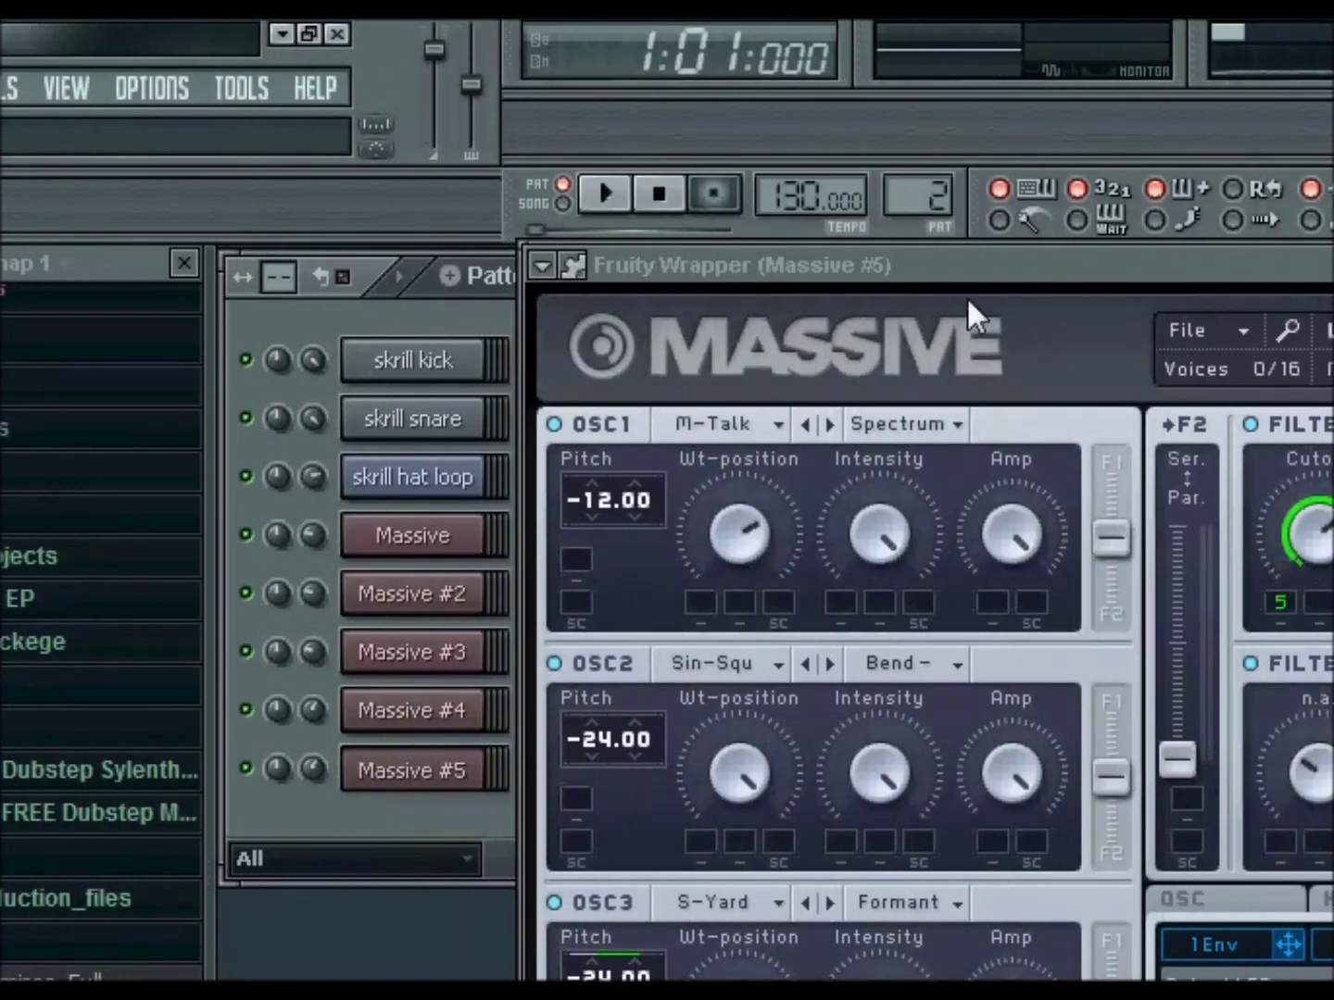
Step: Route LFO 5 to OSC1's wavetable position, set its depth, and fine-tune the knob
{"action": "left_click_drag", "start_coordinate": [996, 275], "coordinate": [938, 233]}
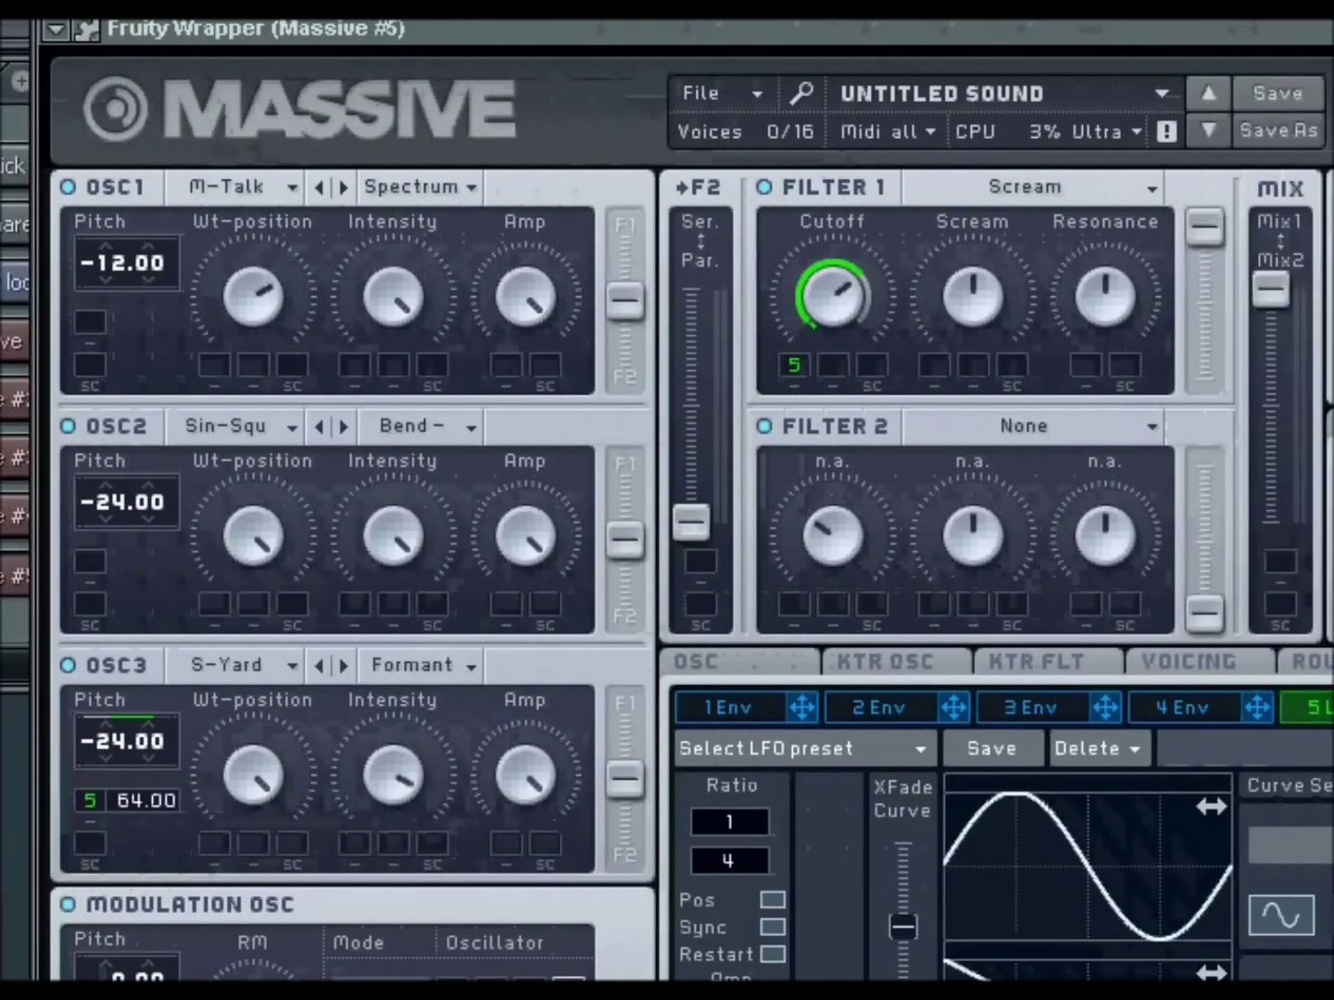
{"action": "left_click_drag", "start_coordinate": [1333, 708], "coordinate": [221, 364]}
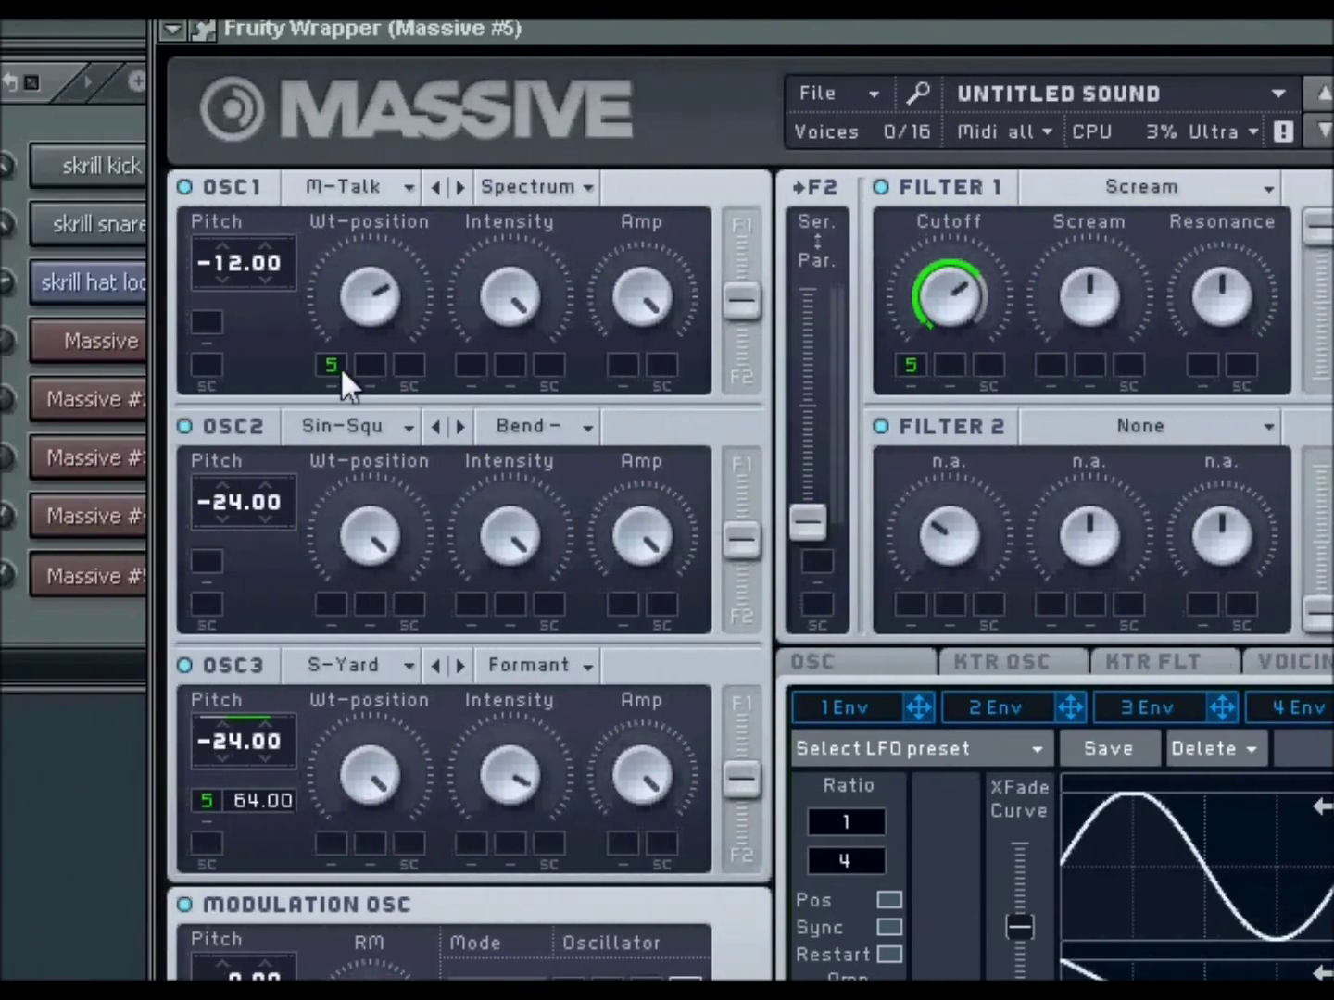
{"action": "left_click_drag", "start_coordinate": [340, 366], "coordinate": [365, 589]}
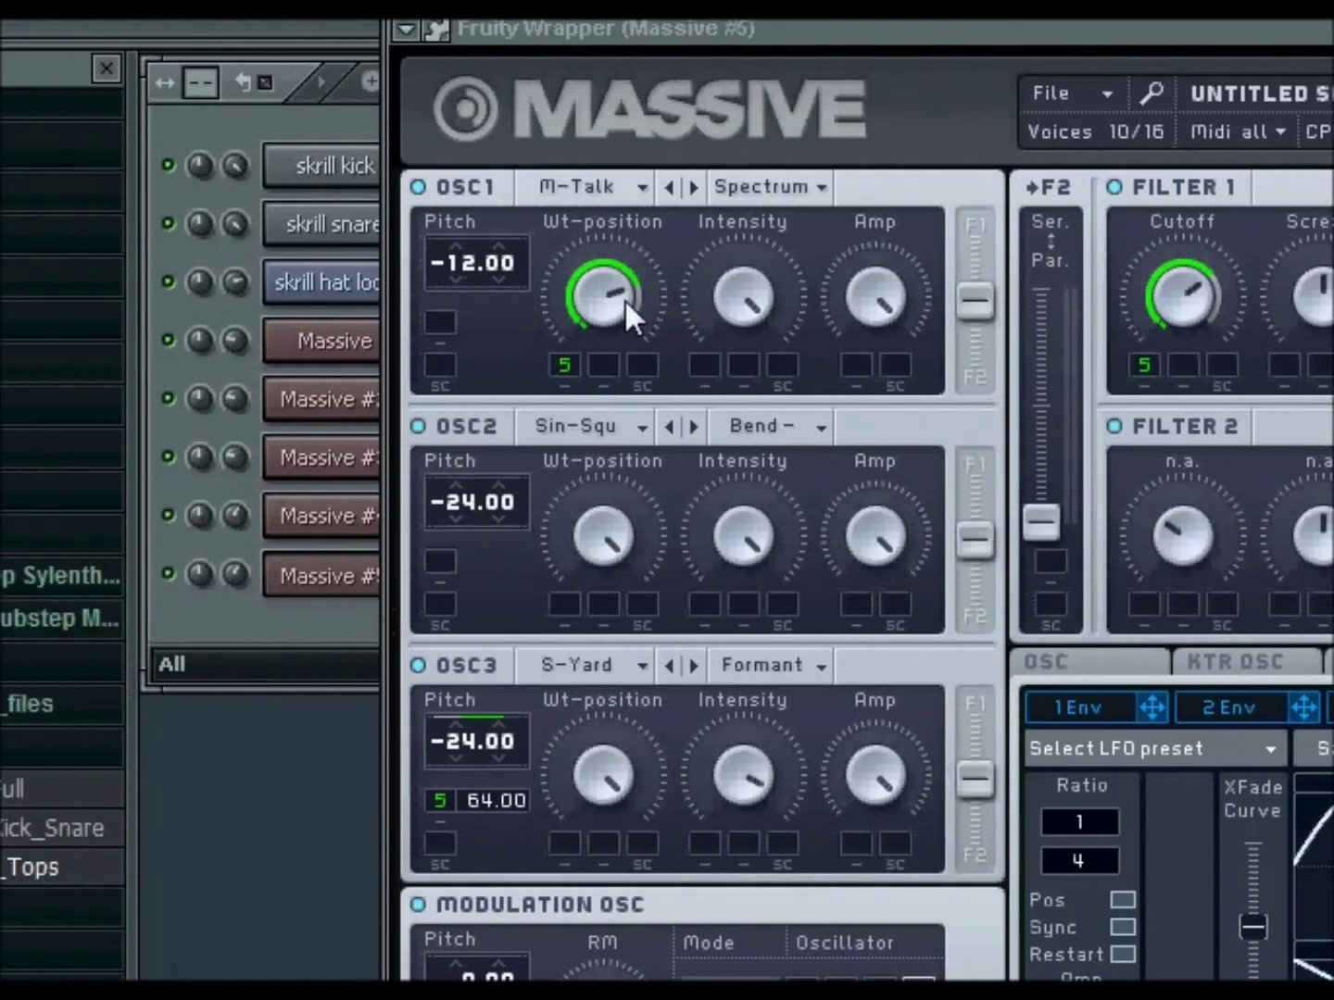
{"action": "left_click_drag", "start_coordinate": [624, 298], "coordinate": [602, 324]}
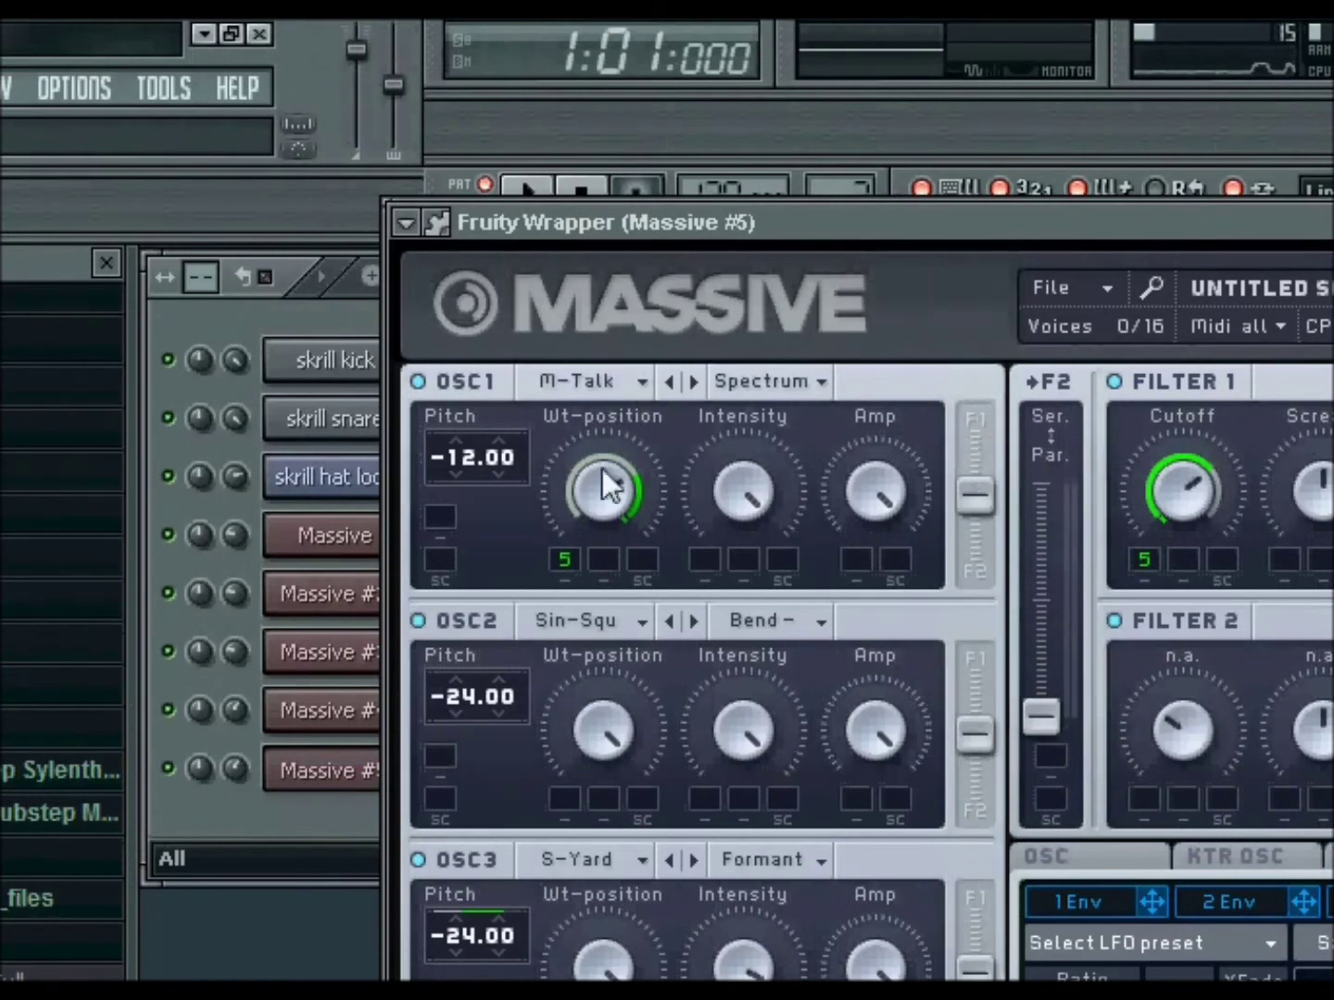
{"action": "left_click_drag", "start_coordinate": [602, 313], "coordinate": [437, 565]}
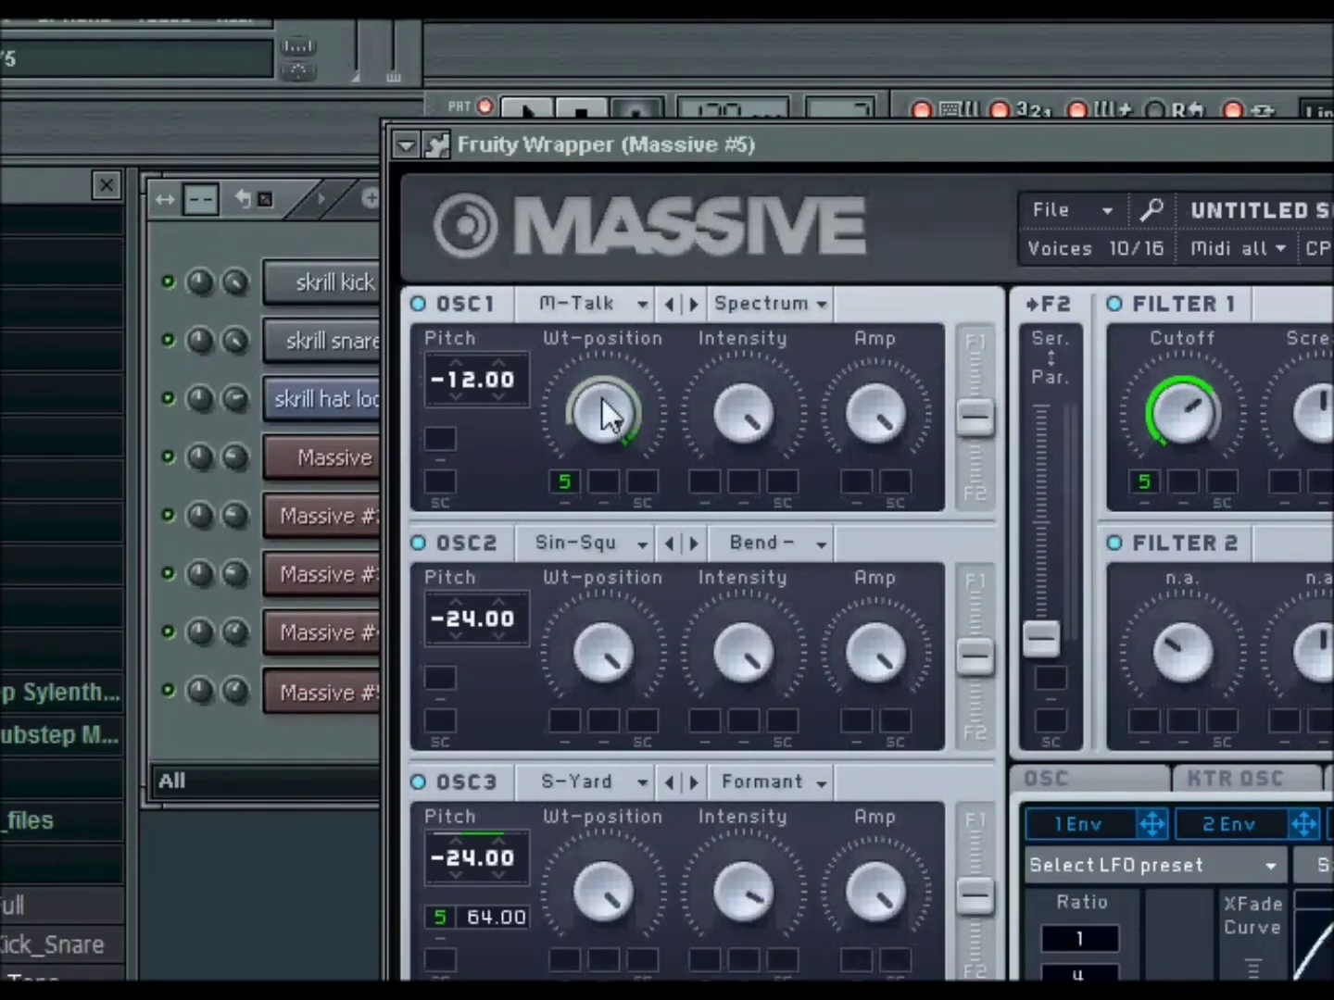
{"action": "left_click_drag", "start_coordinate": [599, 423], "coordinate": [606, 374]}
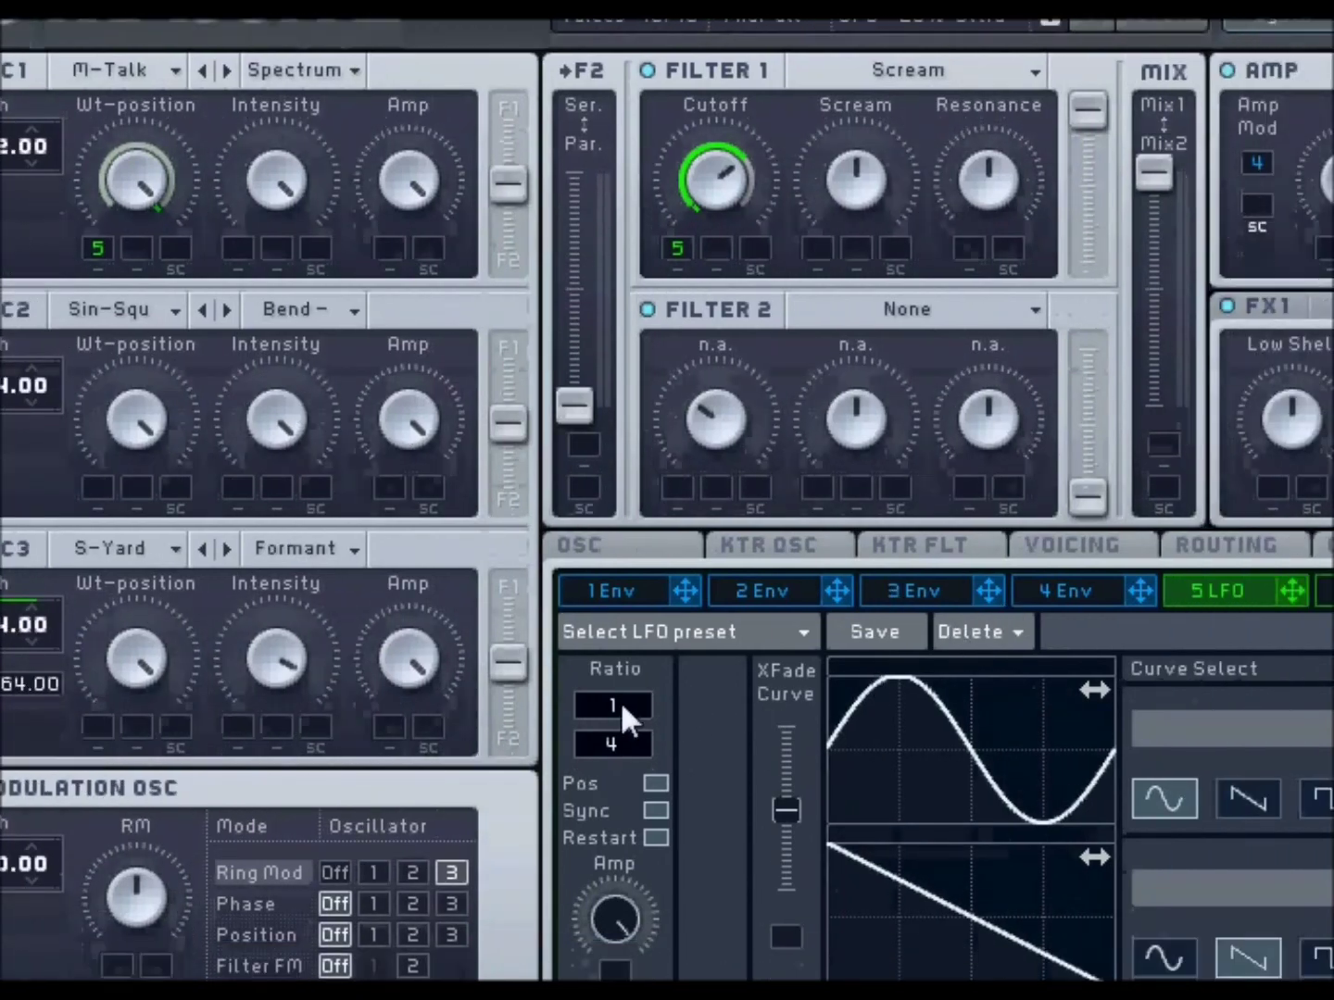
Step: Change LFO 5's Ratio denominator from 4 to 12, so it reads 1/12
{"action": "left_click_drag", "start_coordinate": [621, 705], "coordinate": [625, 724]}
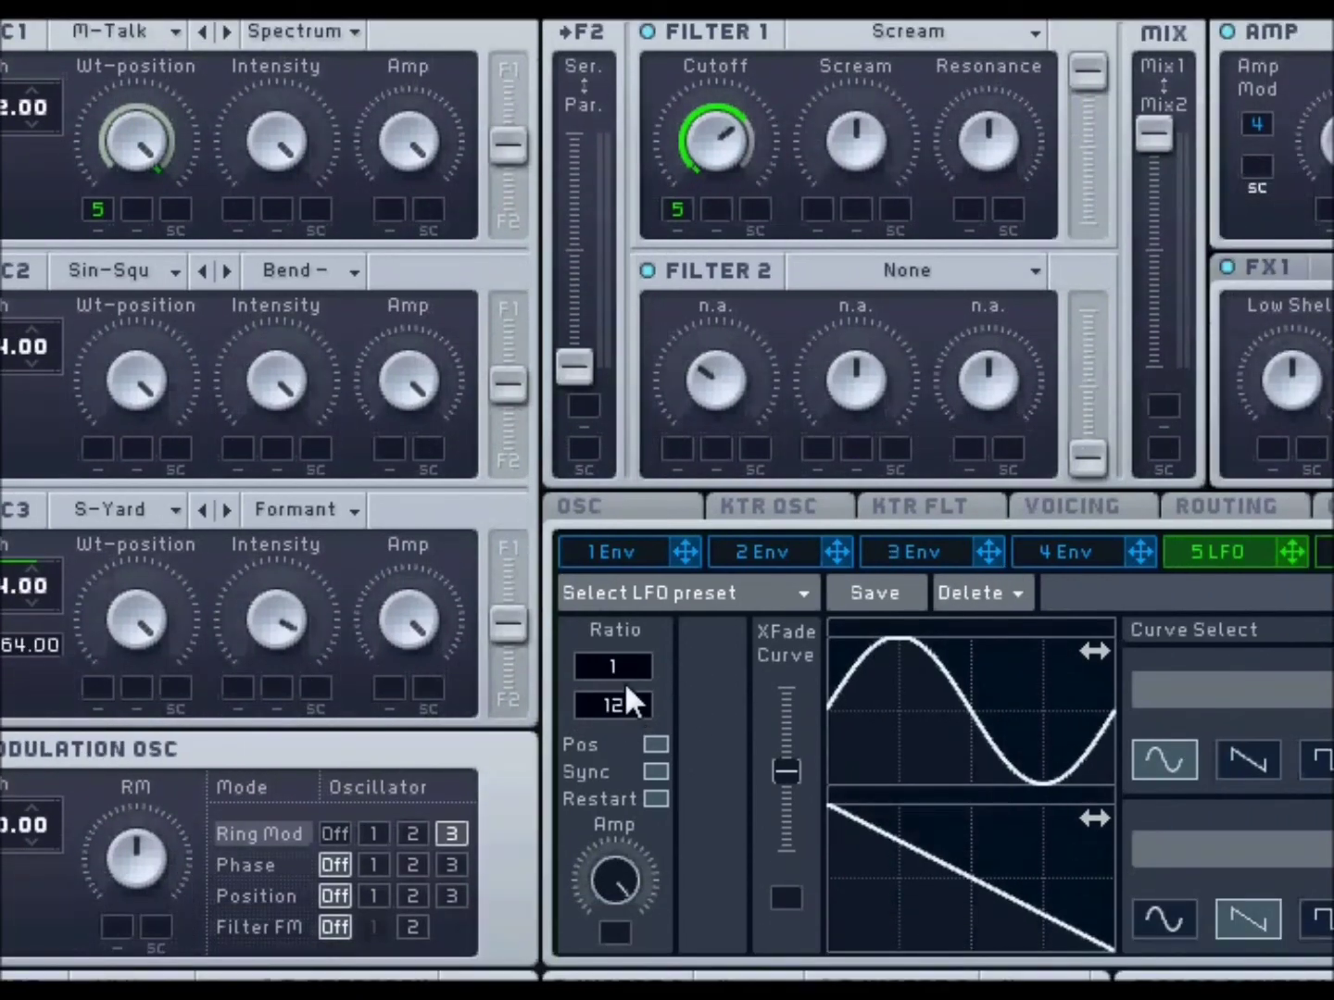